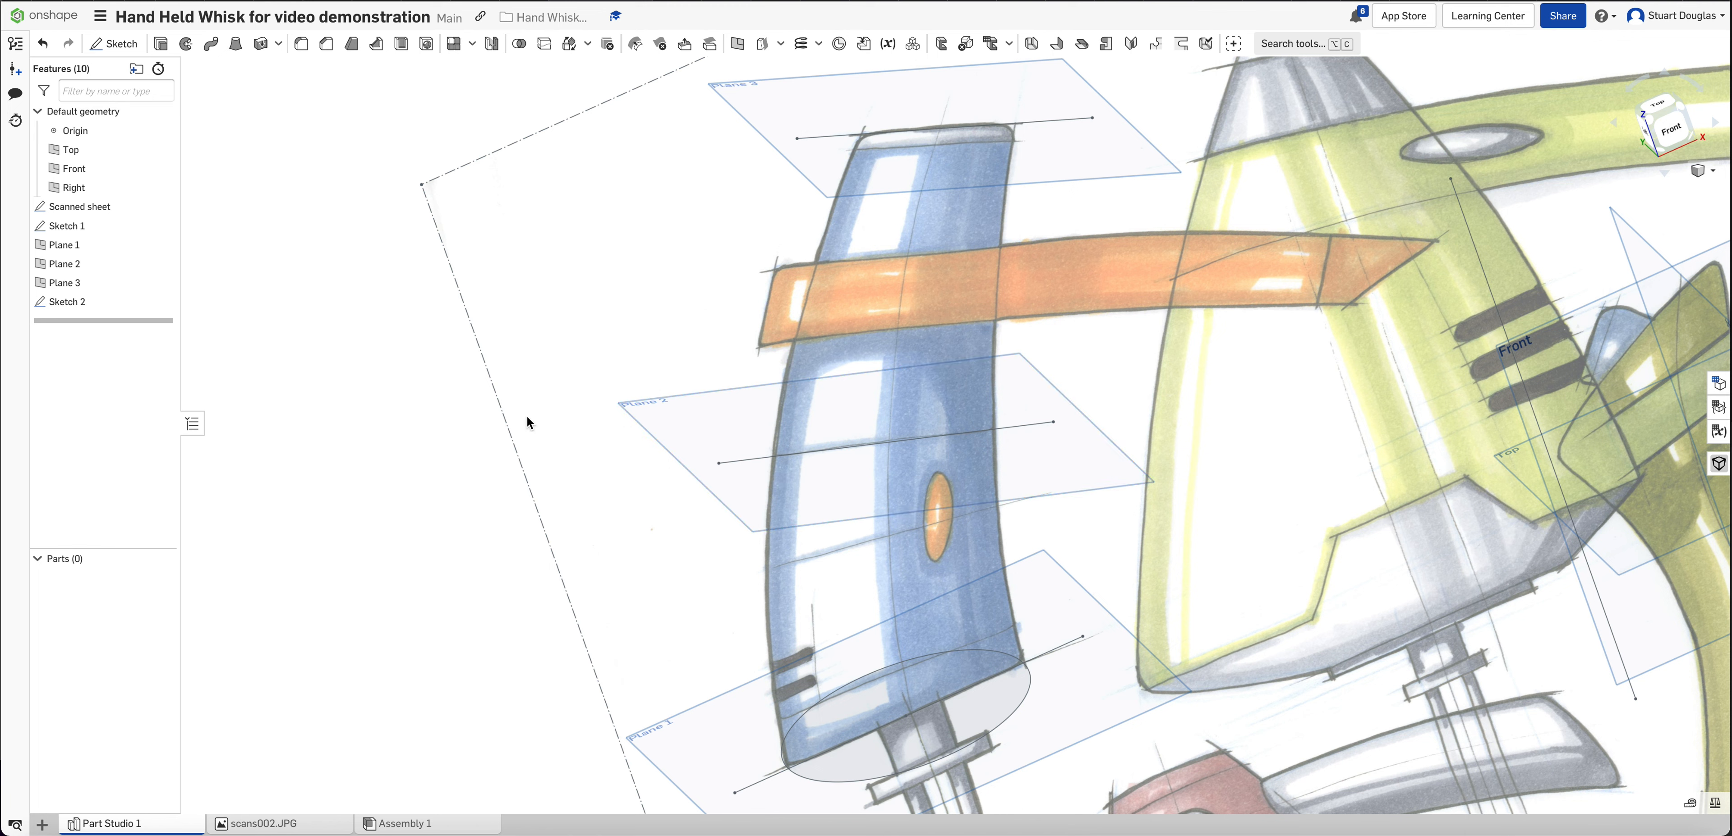
- Start a sketch on Plane 2 and draw a circle centred on the reference line's midpoint across the blue handle
left_click(115, 44)
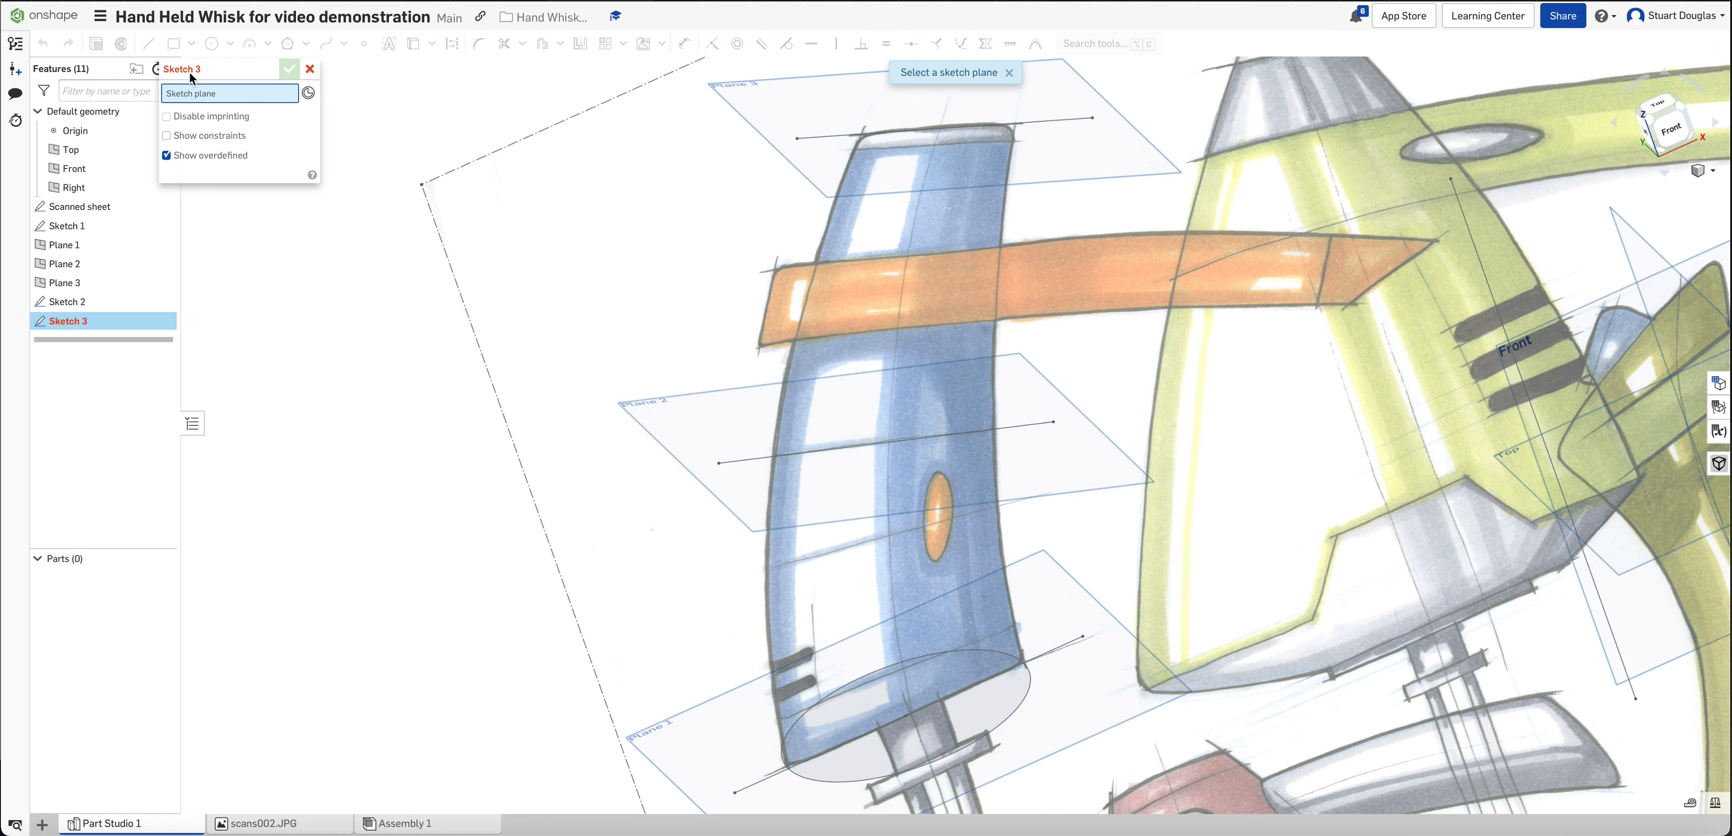
left_click(676, 403)
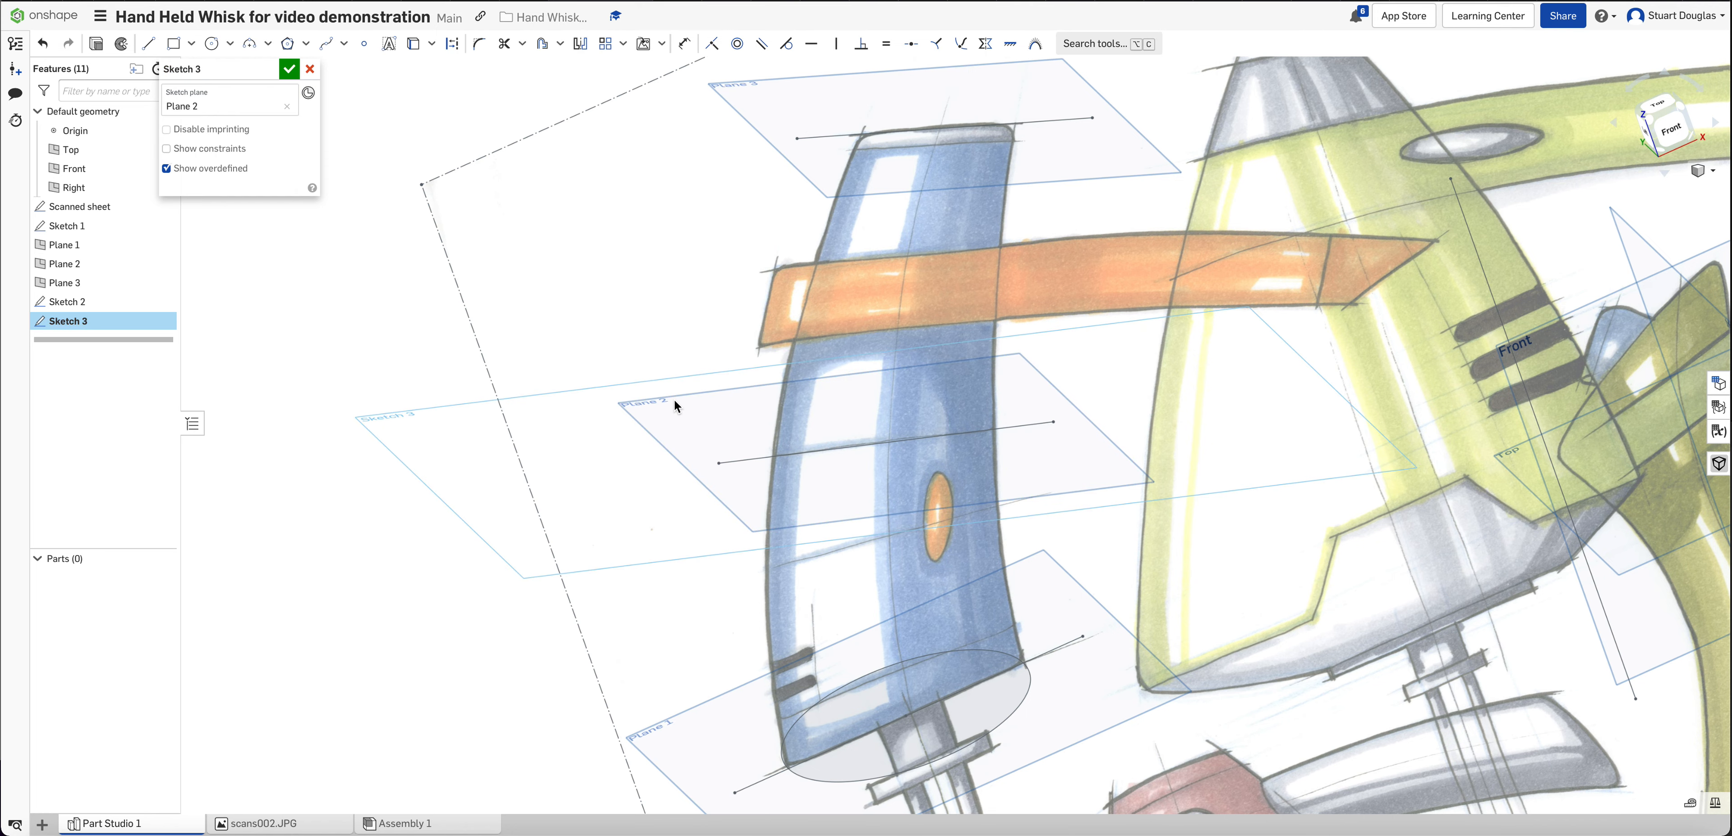
mouse_move(1242, 343)
right_mouse_down()
mouse_move(1168, 382)
mouse_move(1106, 374)
mouse_move(1163, 406)
mouse_move(1167, 387)
mouse_move(1166, 403)
mouse_move(981, 452)
right_mouse_up()
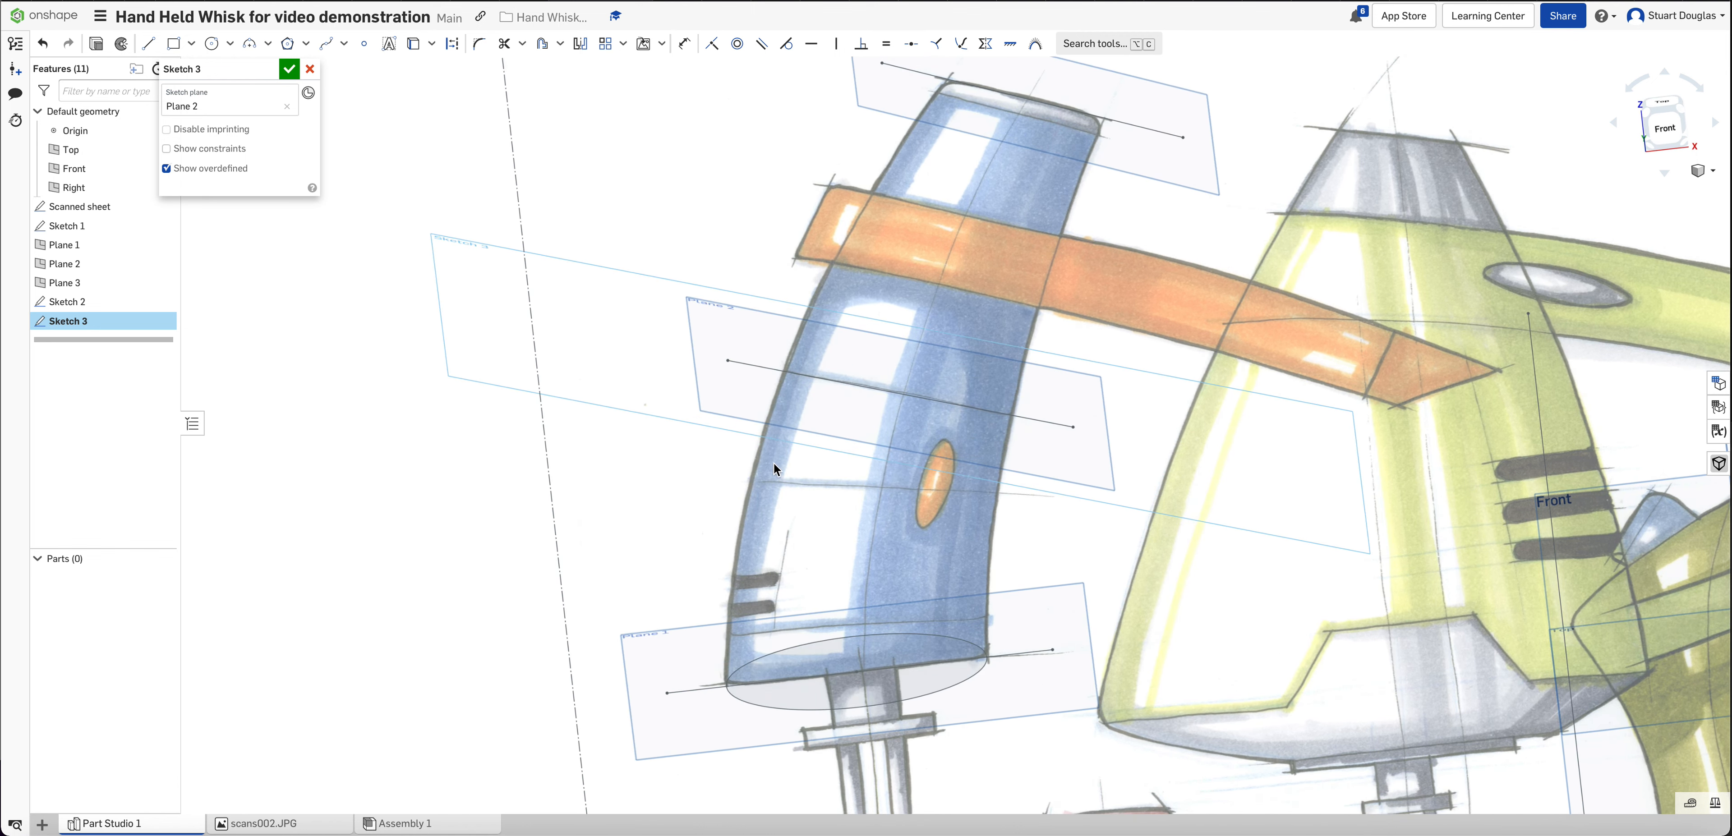
left_click(213, 47)
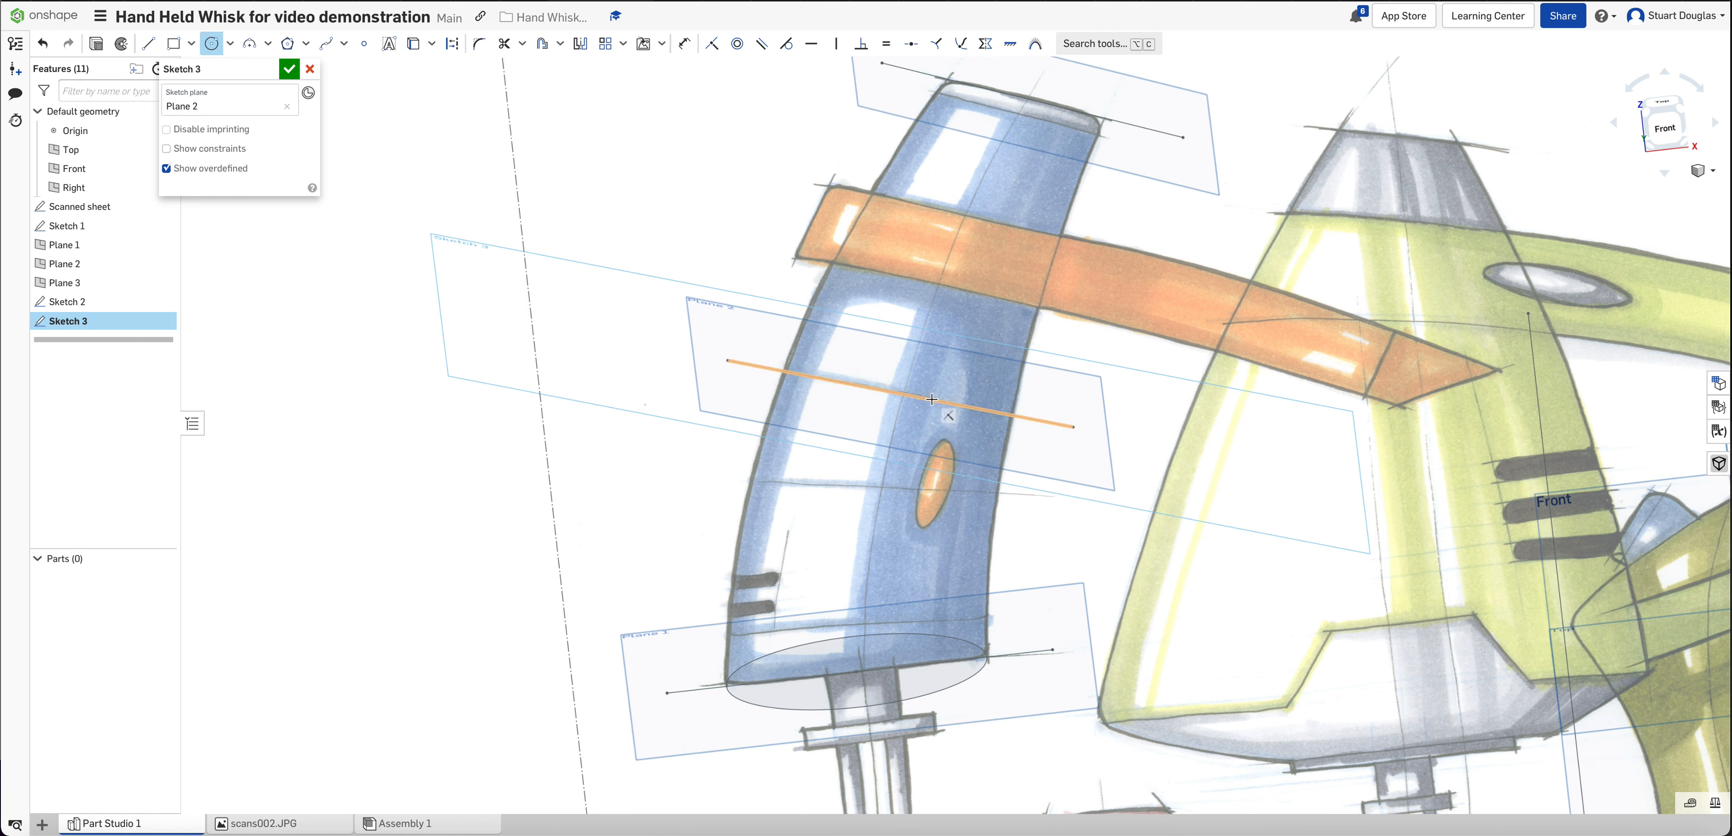
left_click(901, 394)
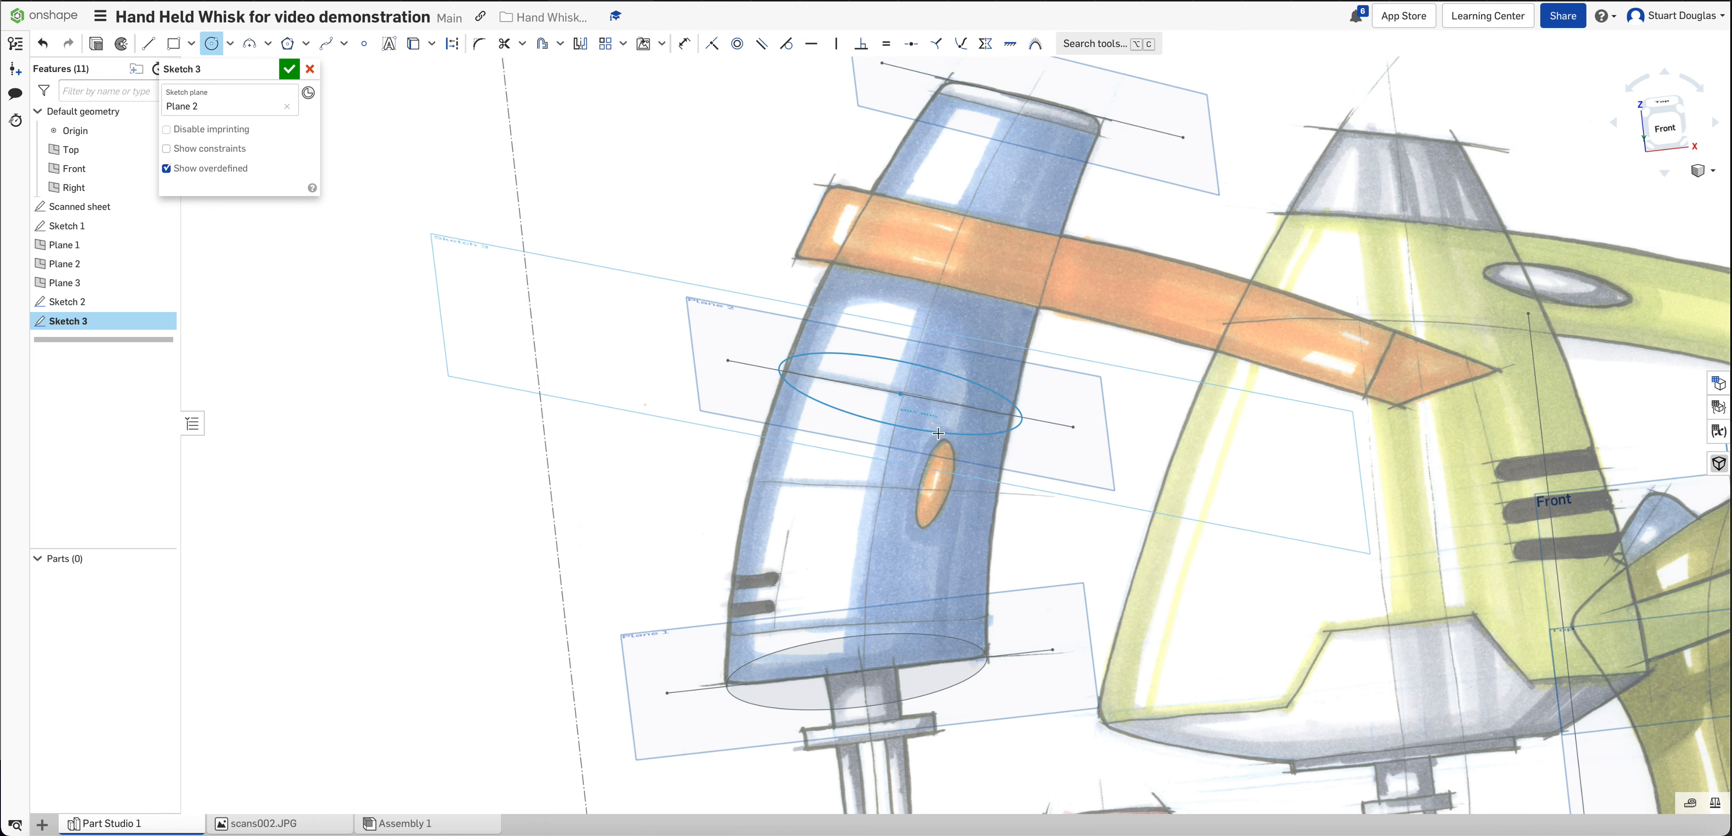
left_click(939, 432)
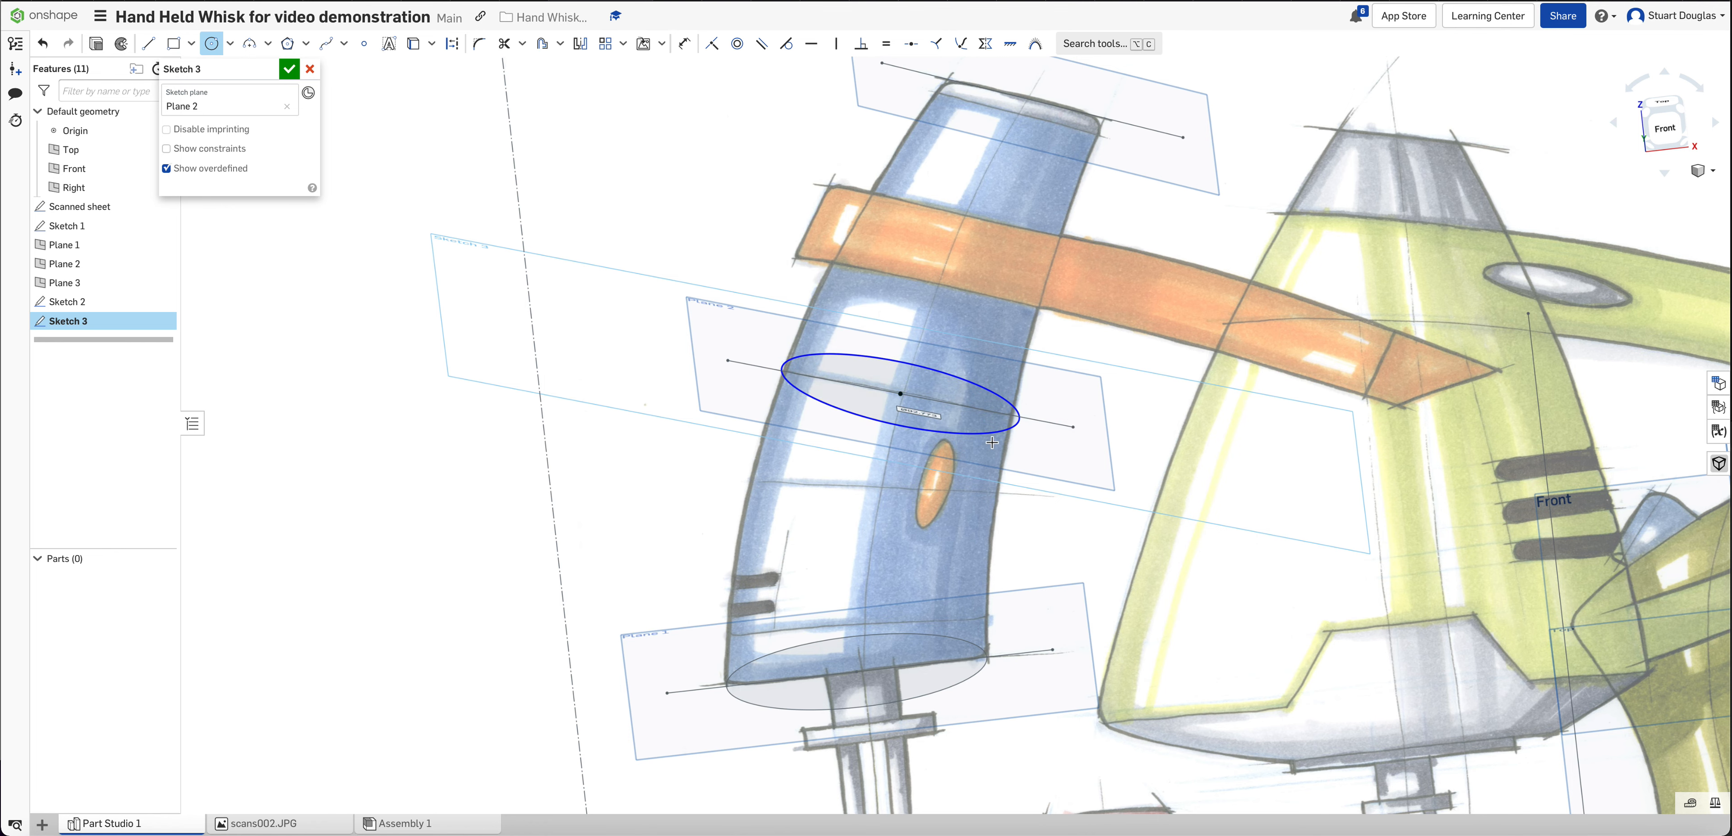
- Resize the Plane 2 circle so its edges match the blue handle's outline along the reference line
scroll(893, 418, "up", 5)
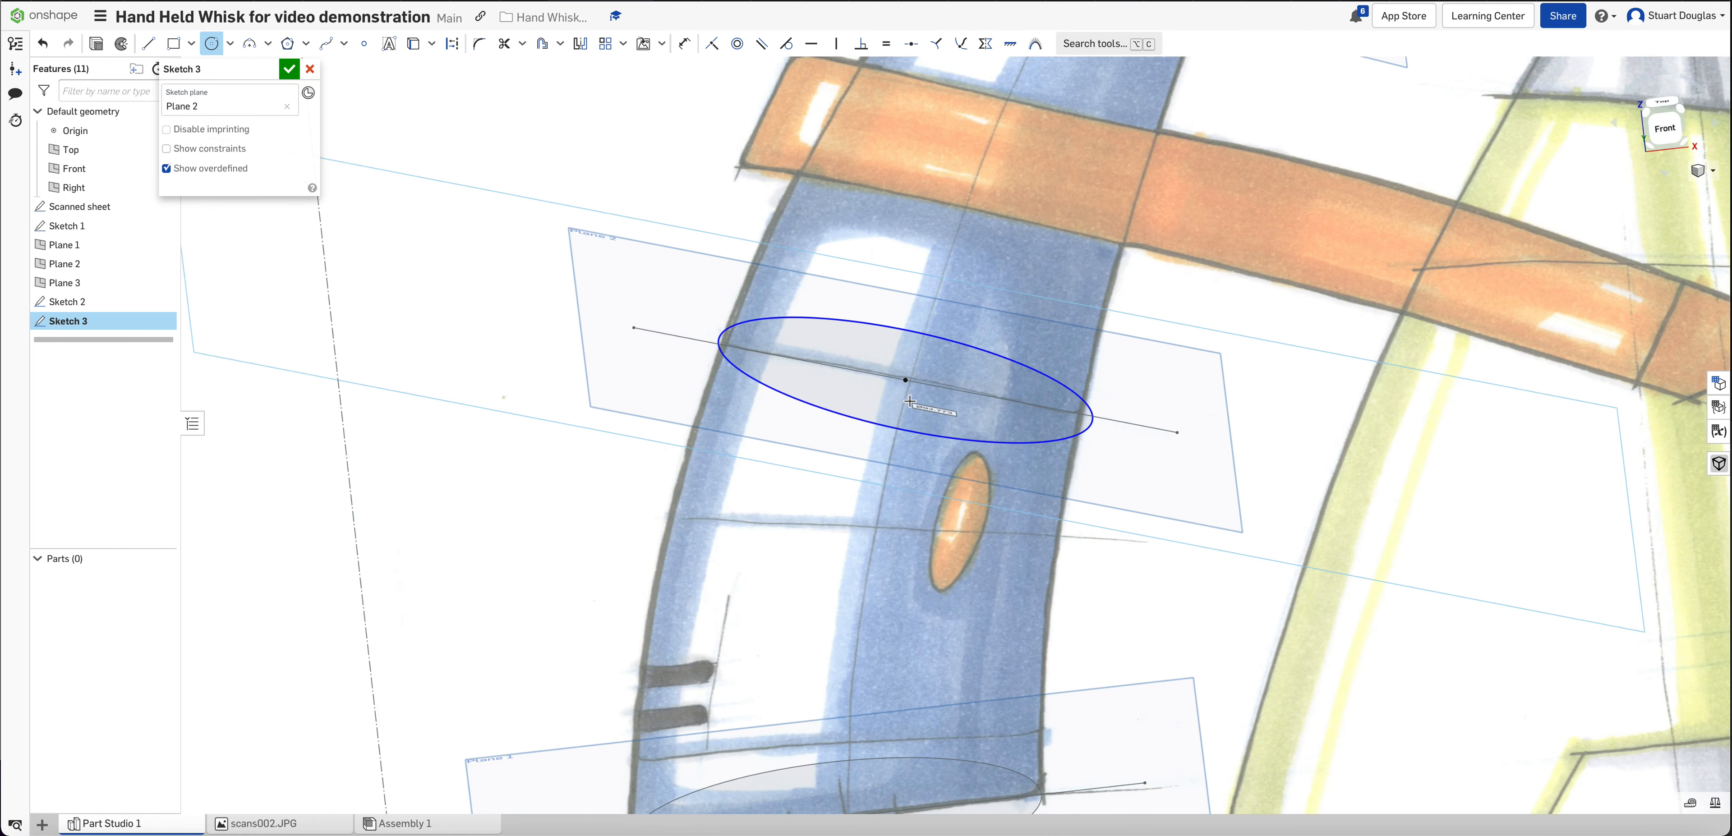
scroll(914, 390, "up", 3)
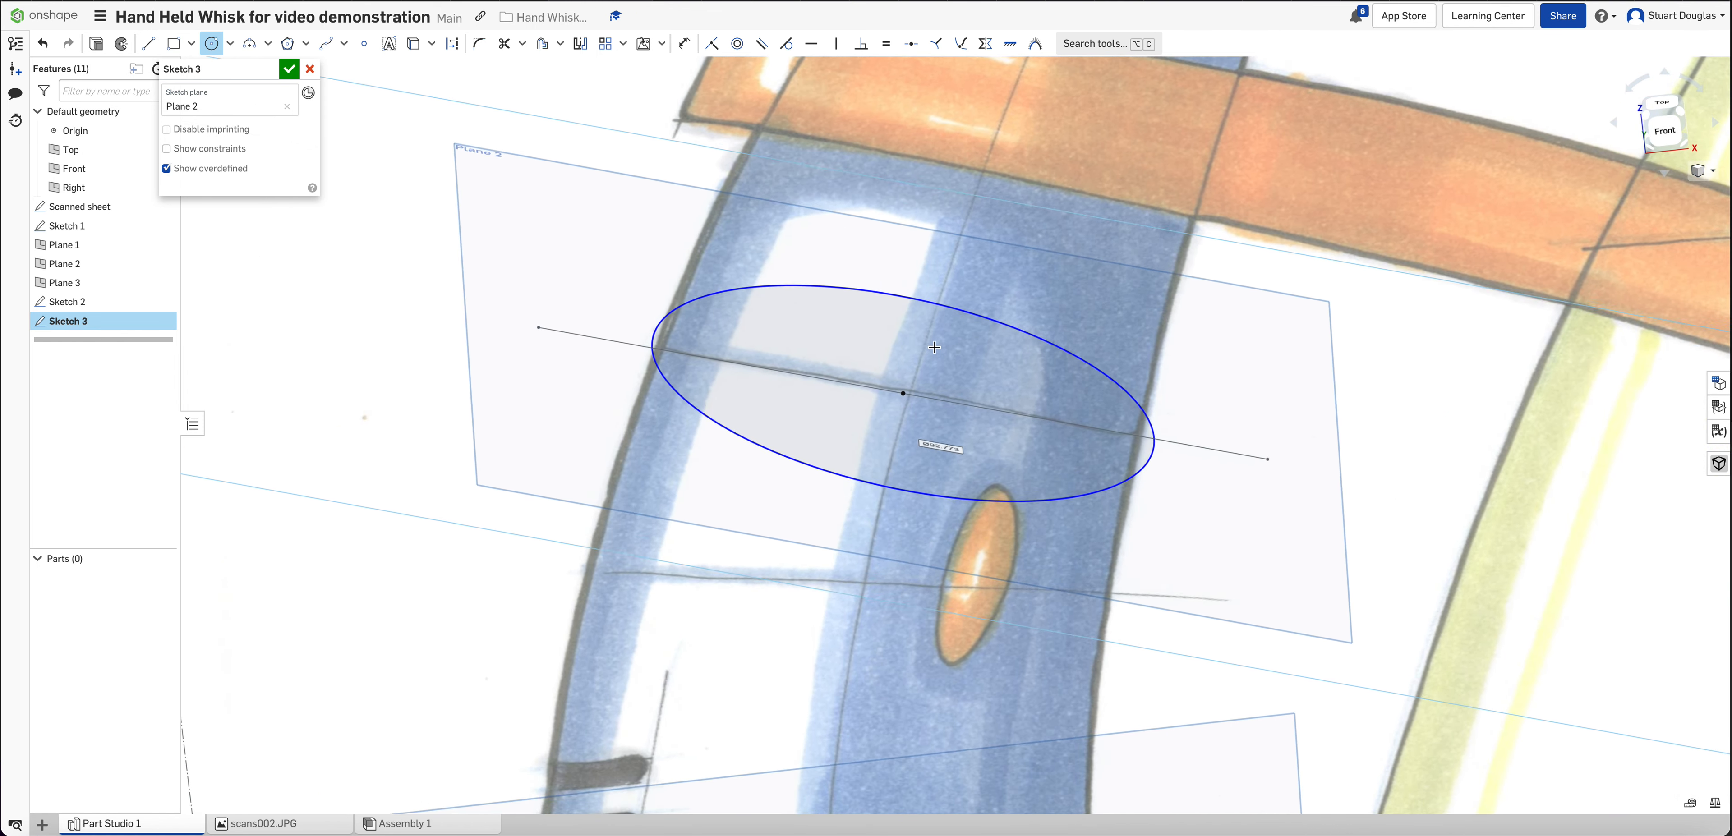
right_click_drag(935, 347, 930, 374)
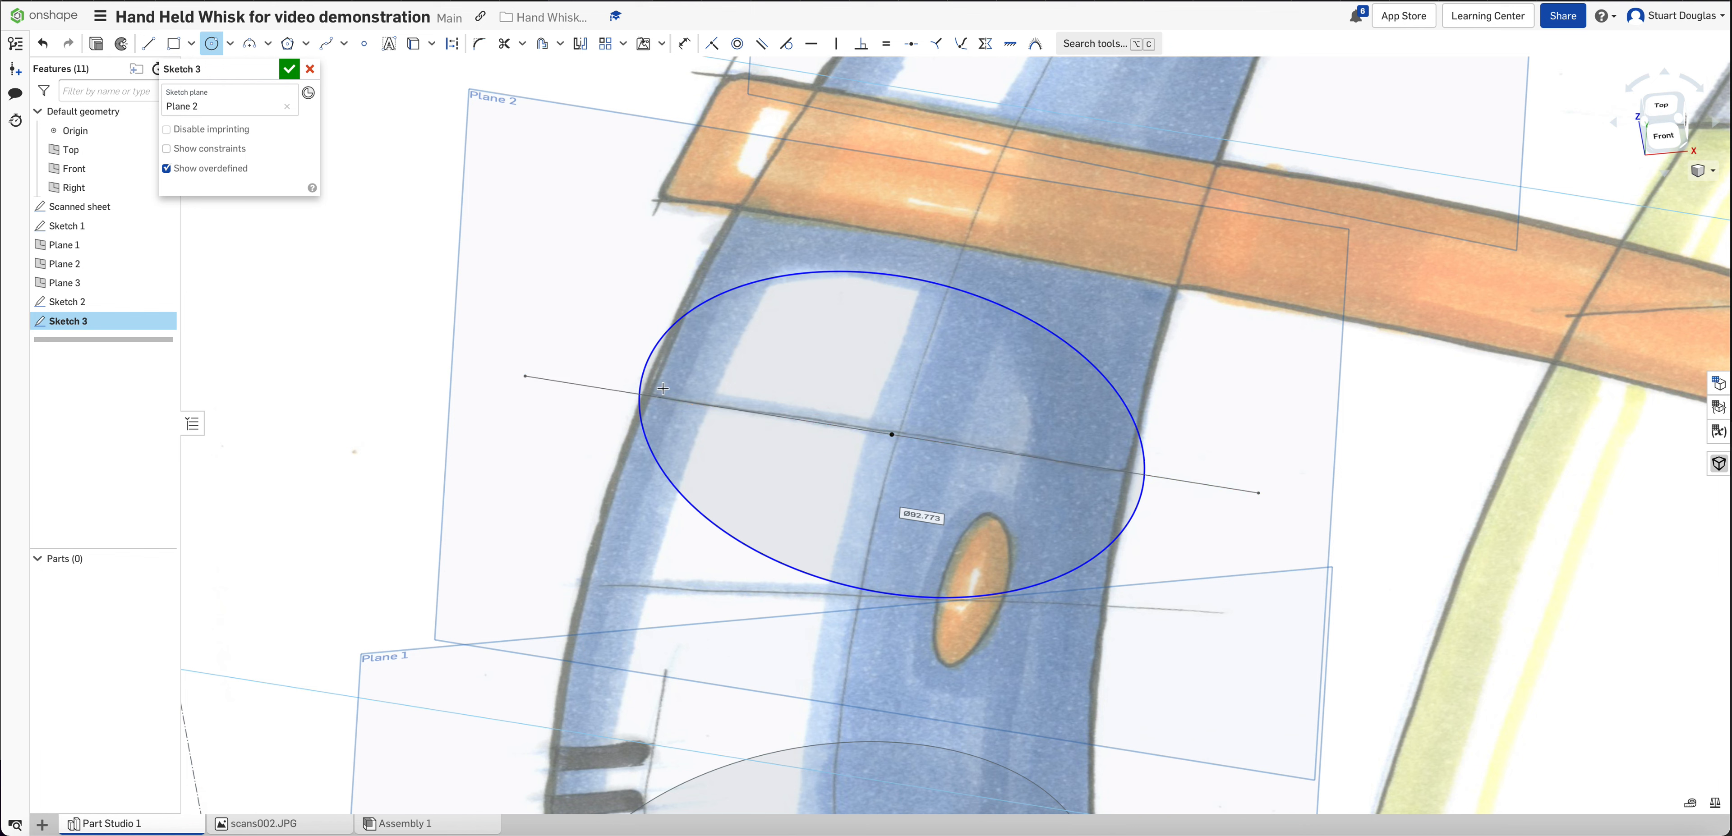
key("Escape")
mouse_move(1016, 313)
left_mouse_down()
mouse_move(985, 314)
mouse_move(1080, 296)
mouse_move(1024, 328)
left_mouse_up()
- Check the constraint between the circle's centre and the reference line, testing whether the centre can still move
left_click(892, 435)
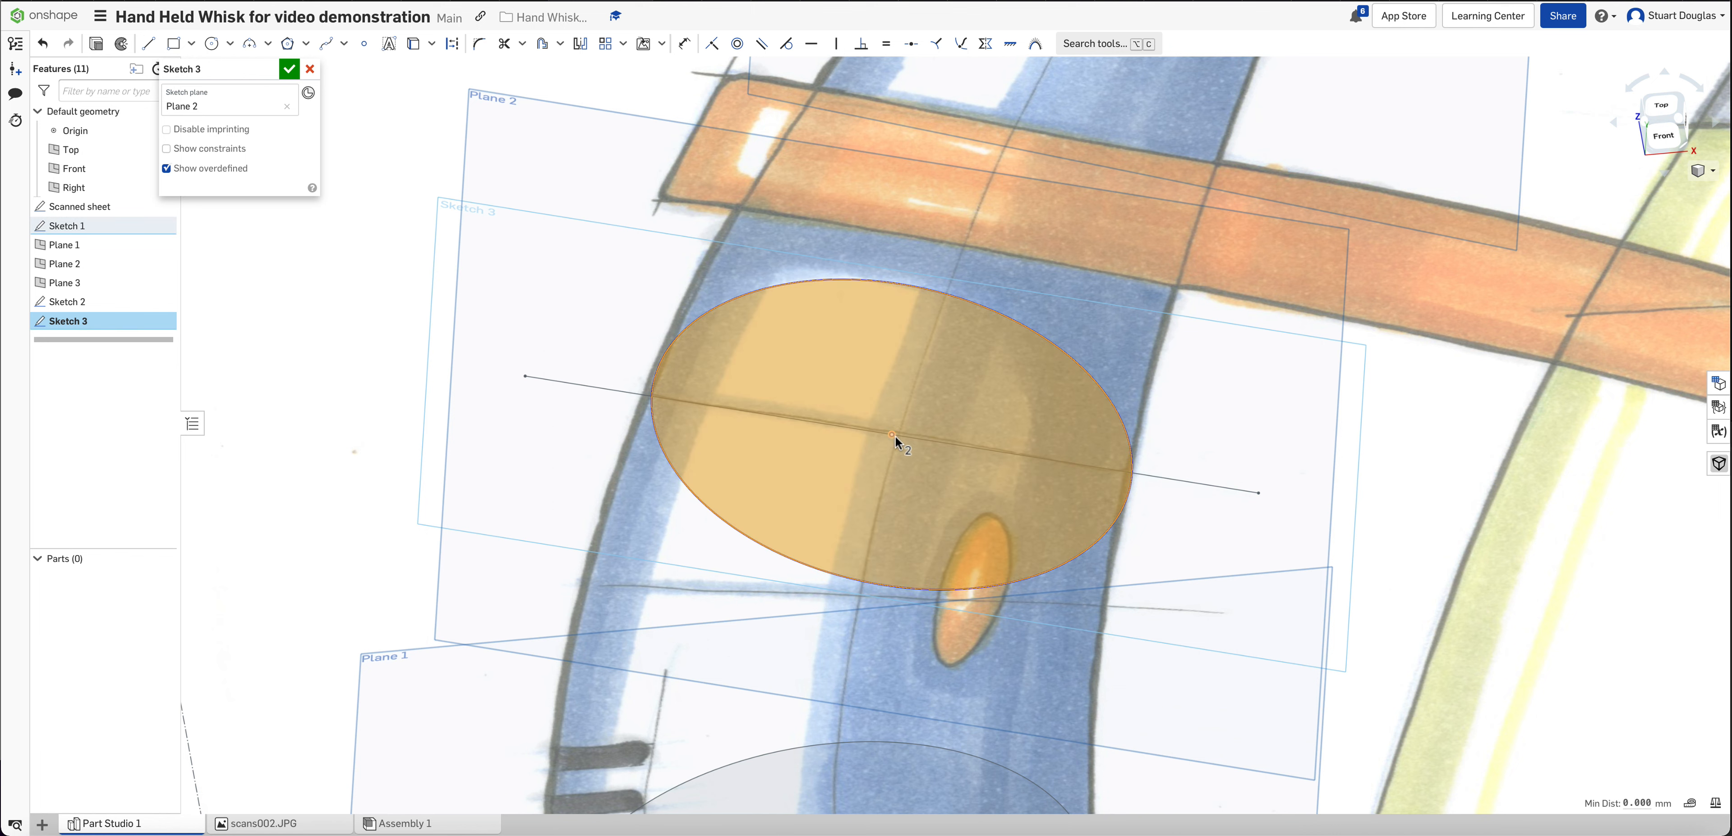
left_click(1303, 398)
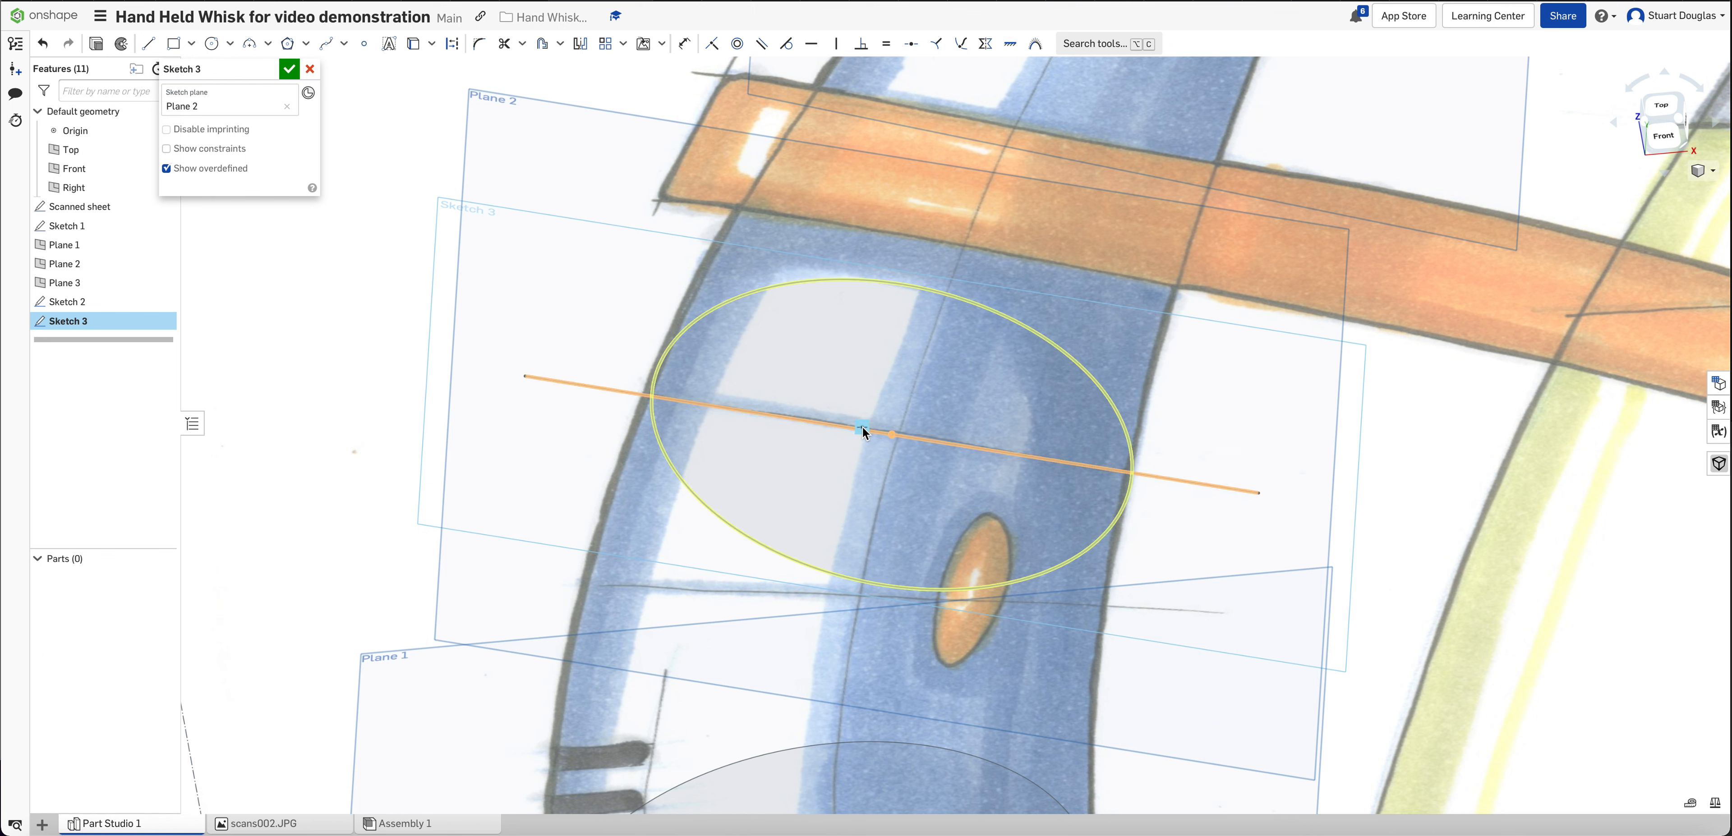
key("Delete")
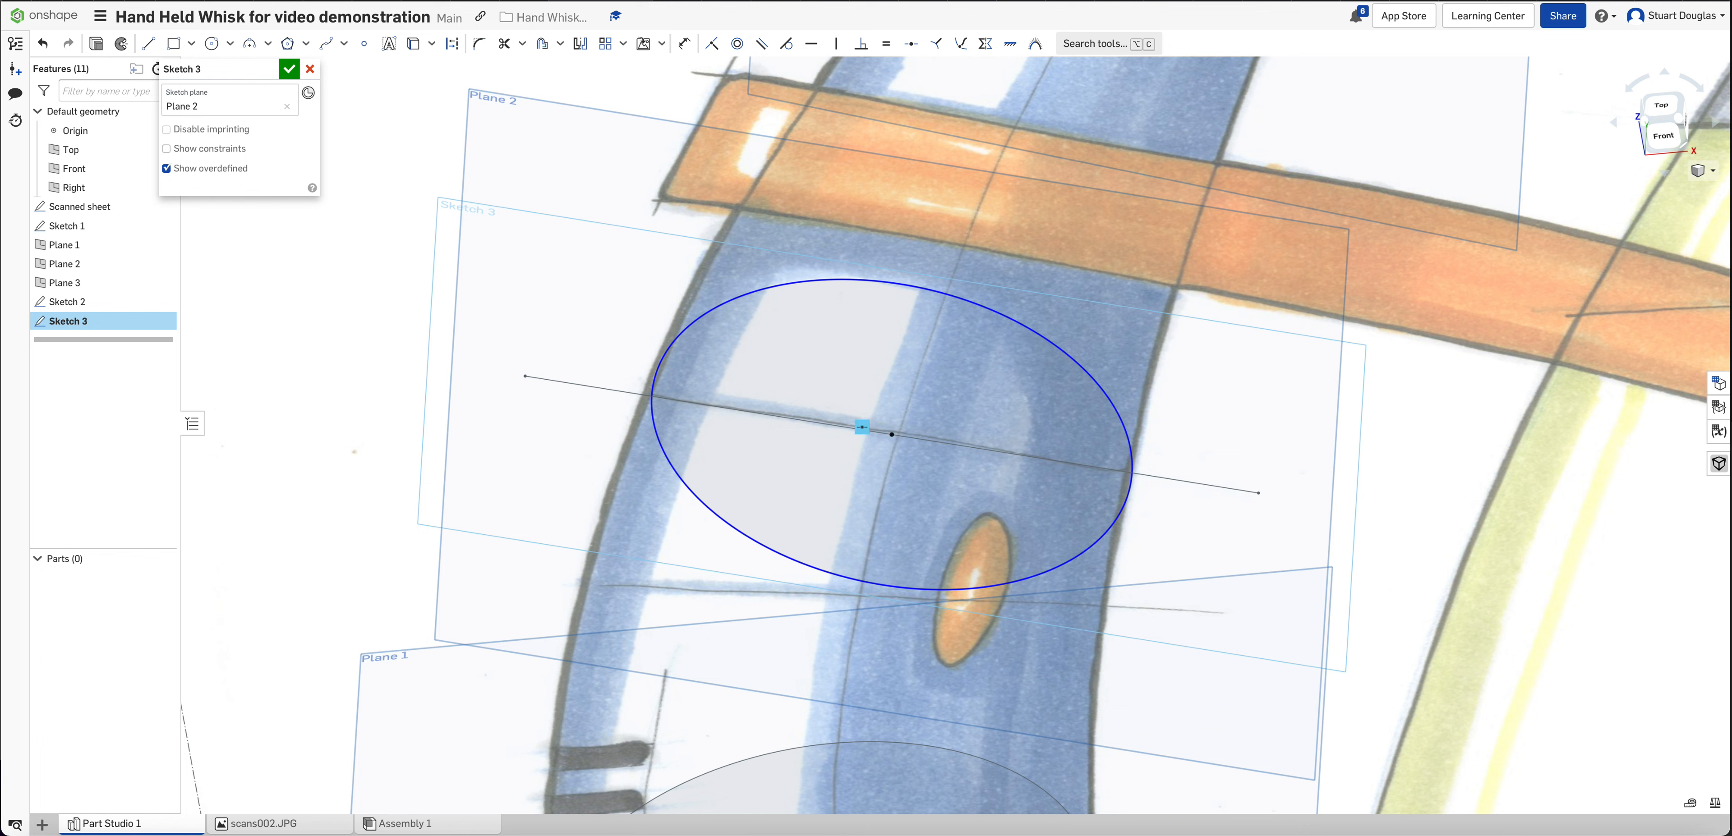
left_click_drag(891, 435, 890, 437)
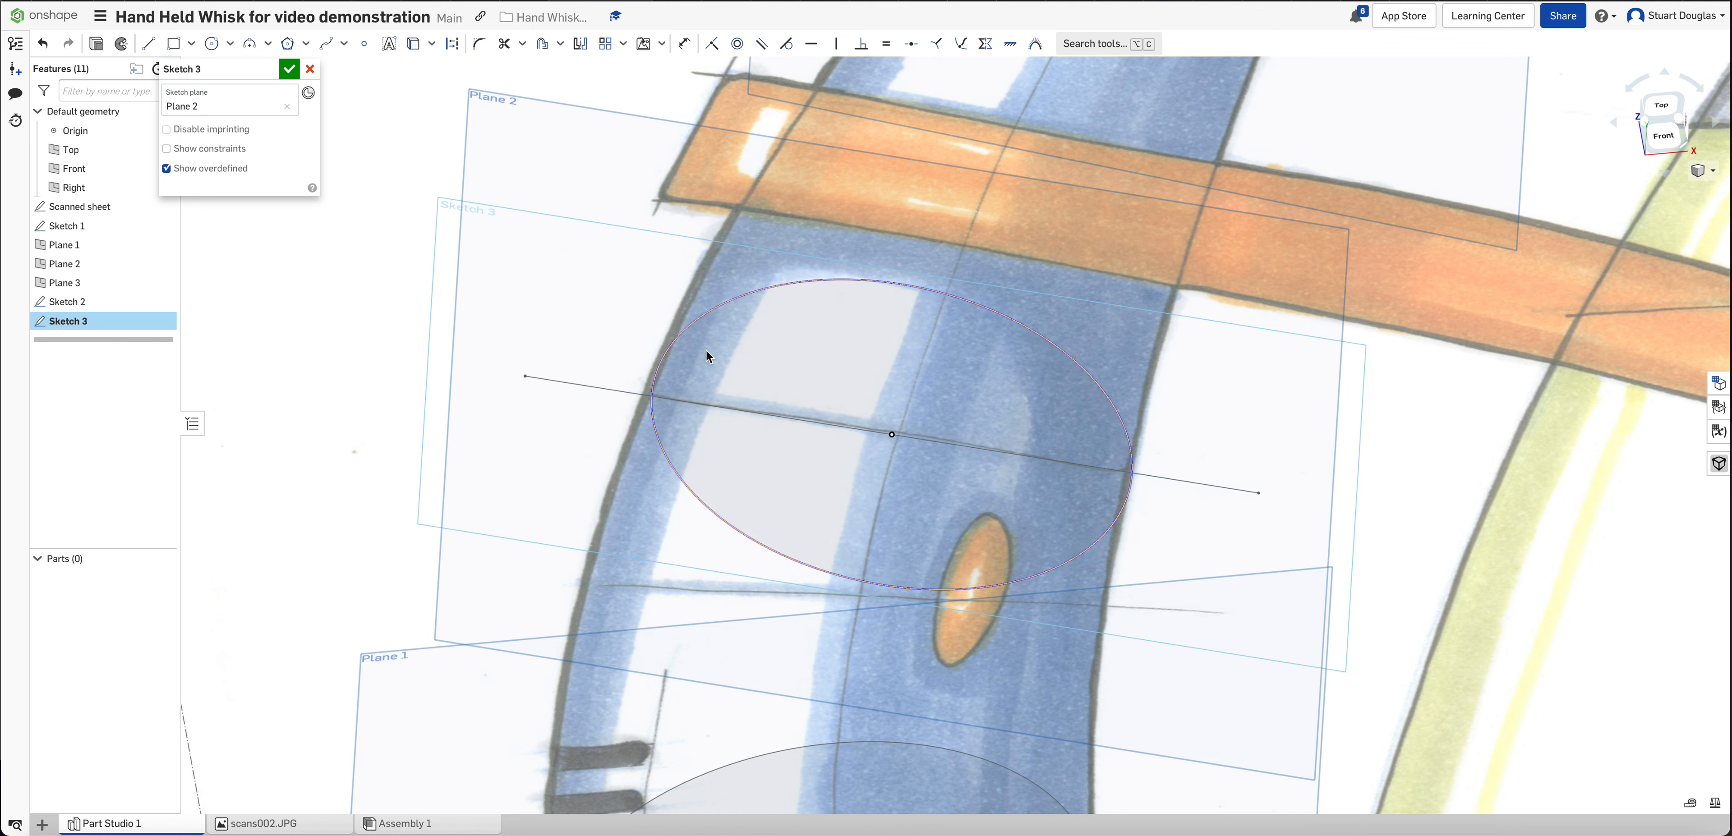
- Dimension the Plane 2 circle with a diameter of 88 mm and accept the sketch
left_click(650, 398)
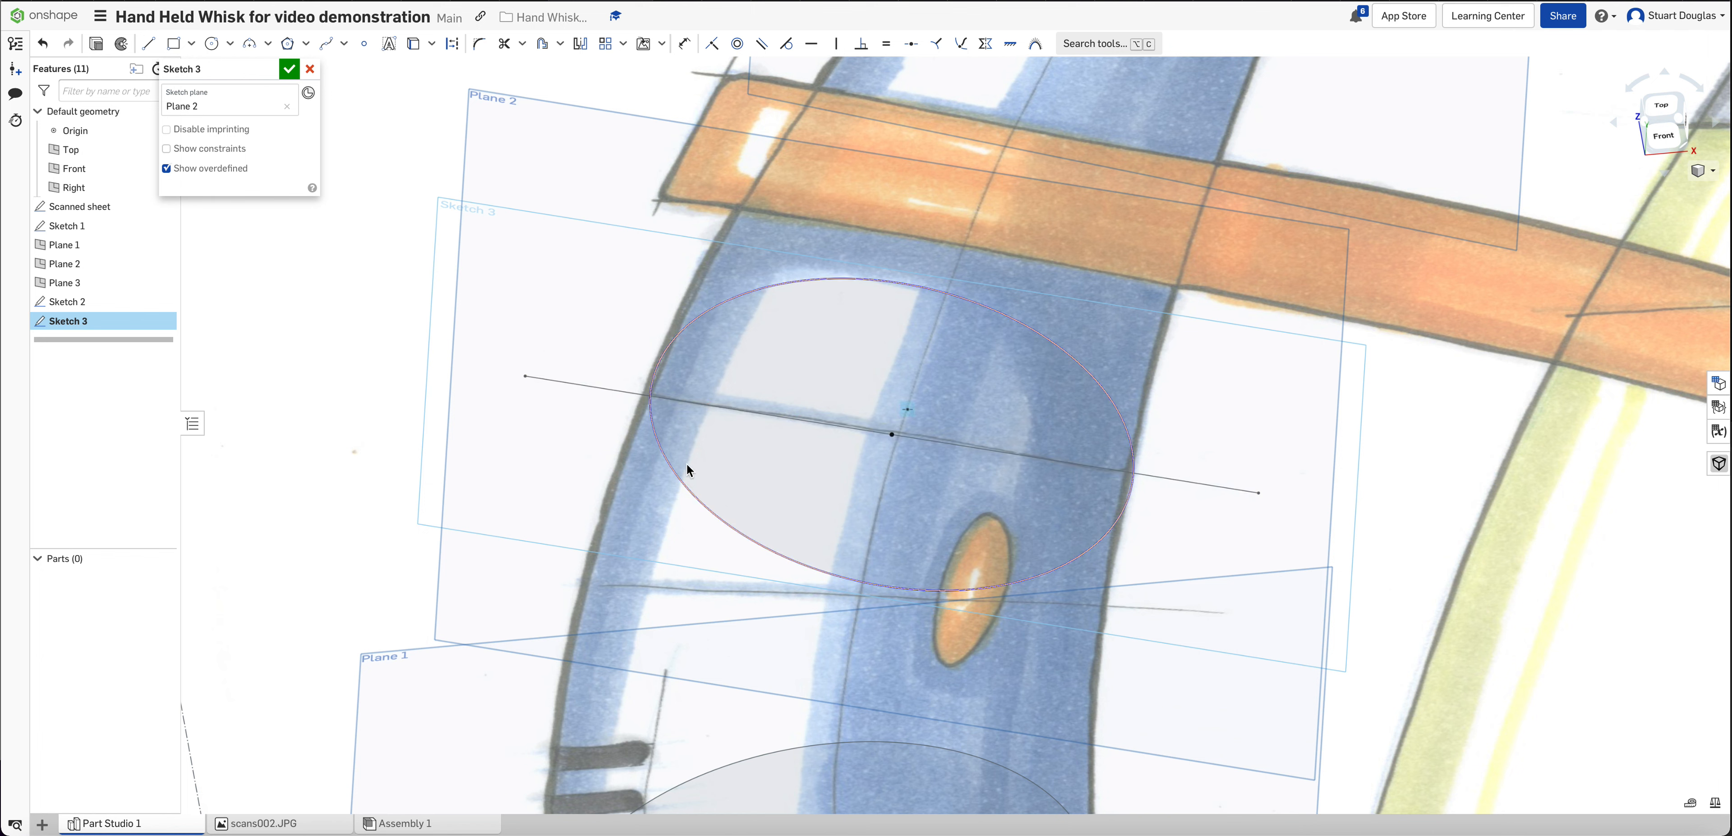
key("d")
left_click(735, 533)
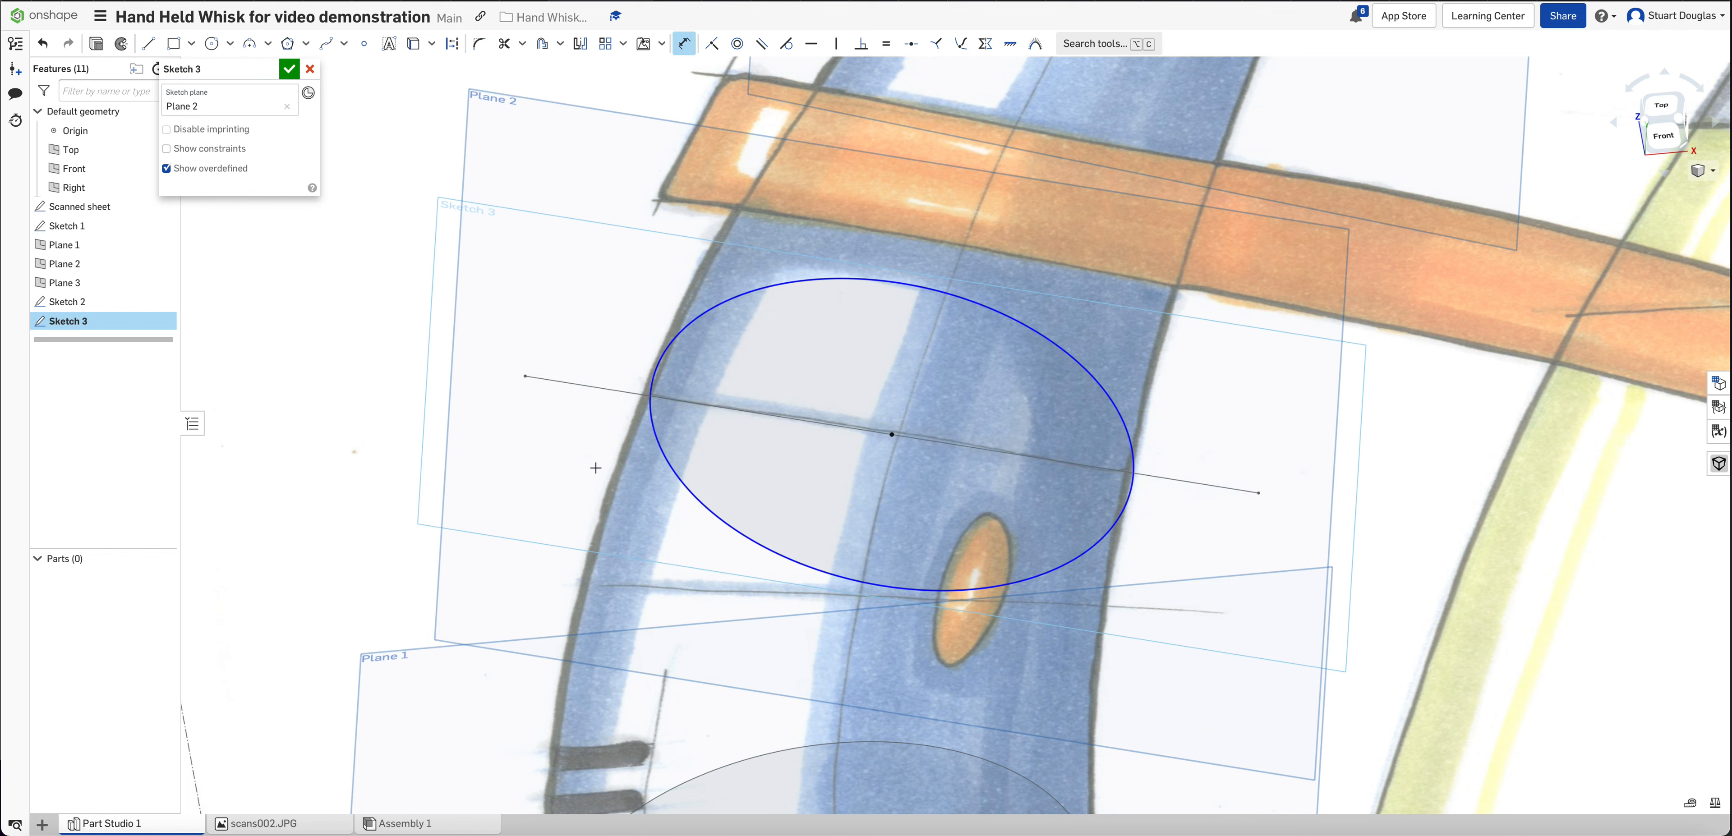
left_click(565, 457)
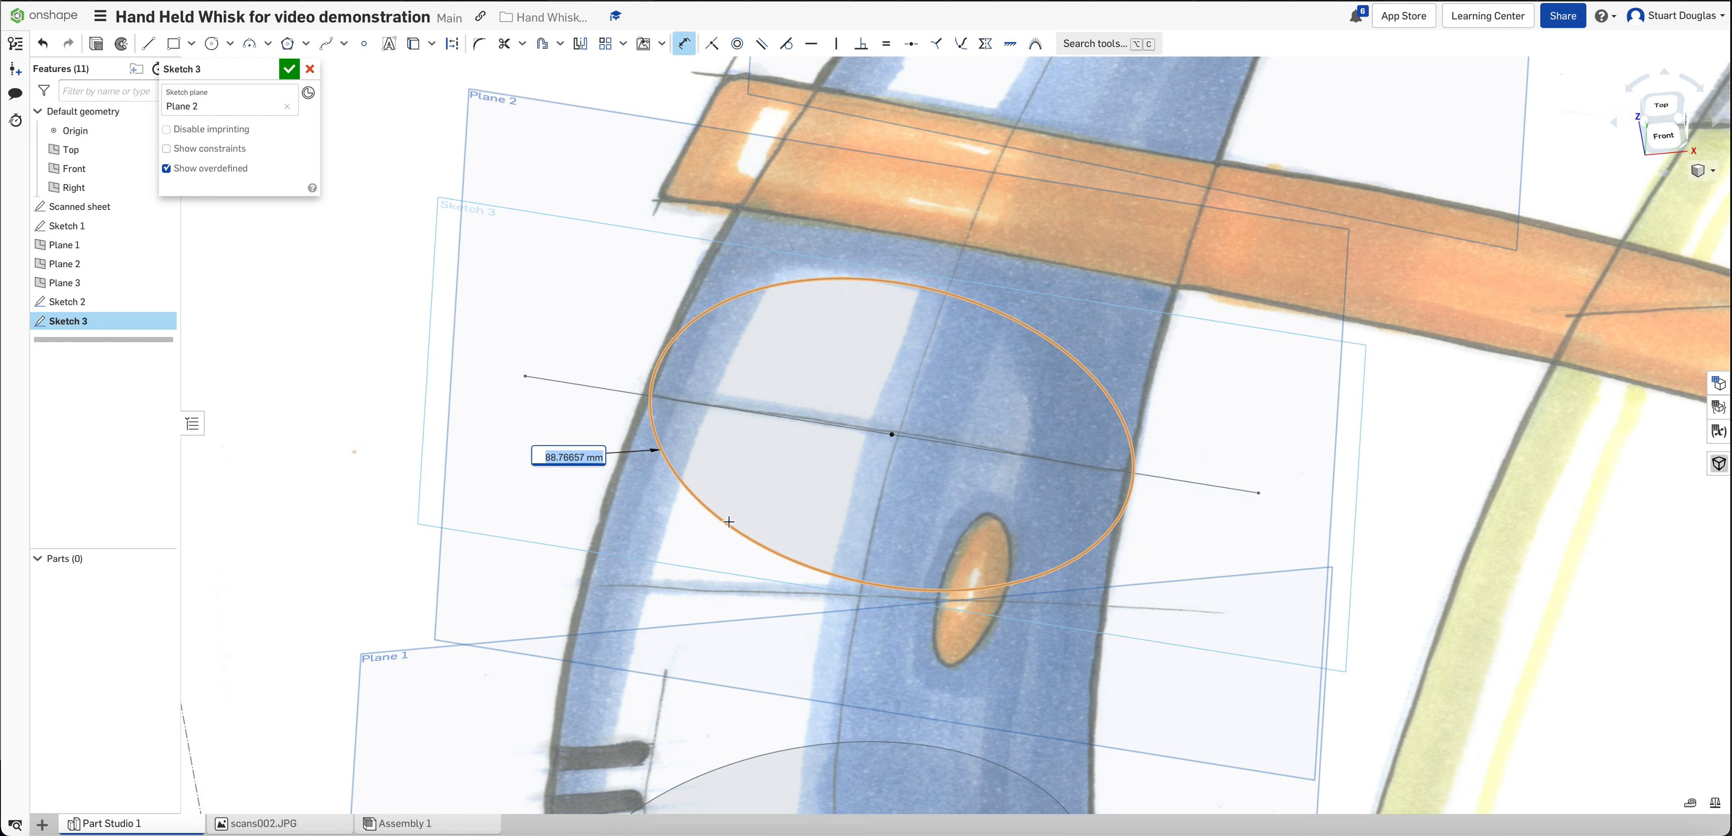
type("88")
key("Return")
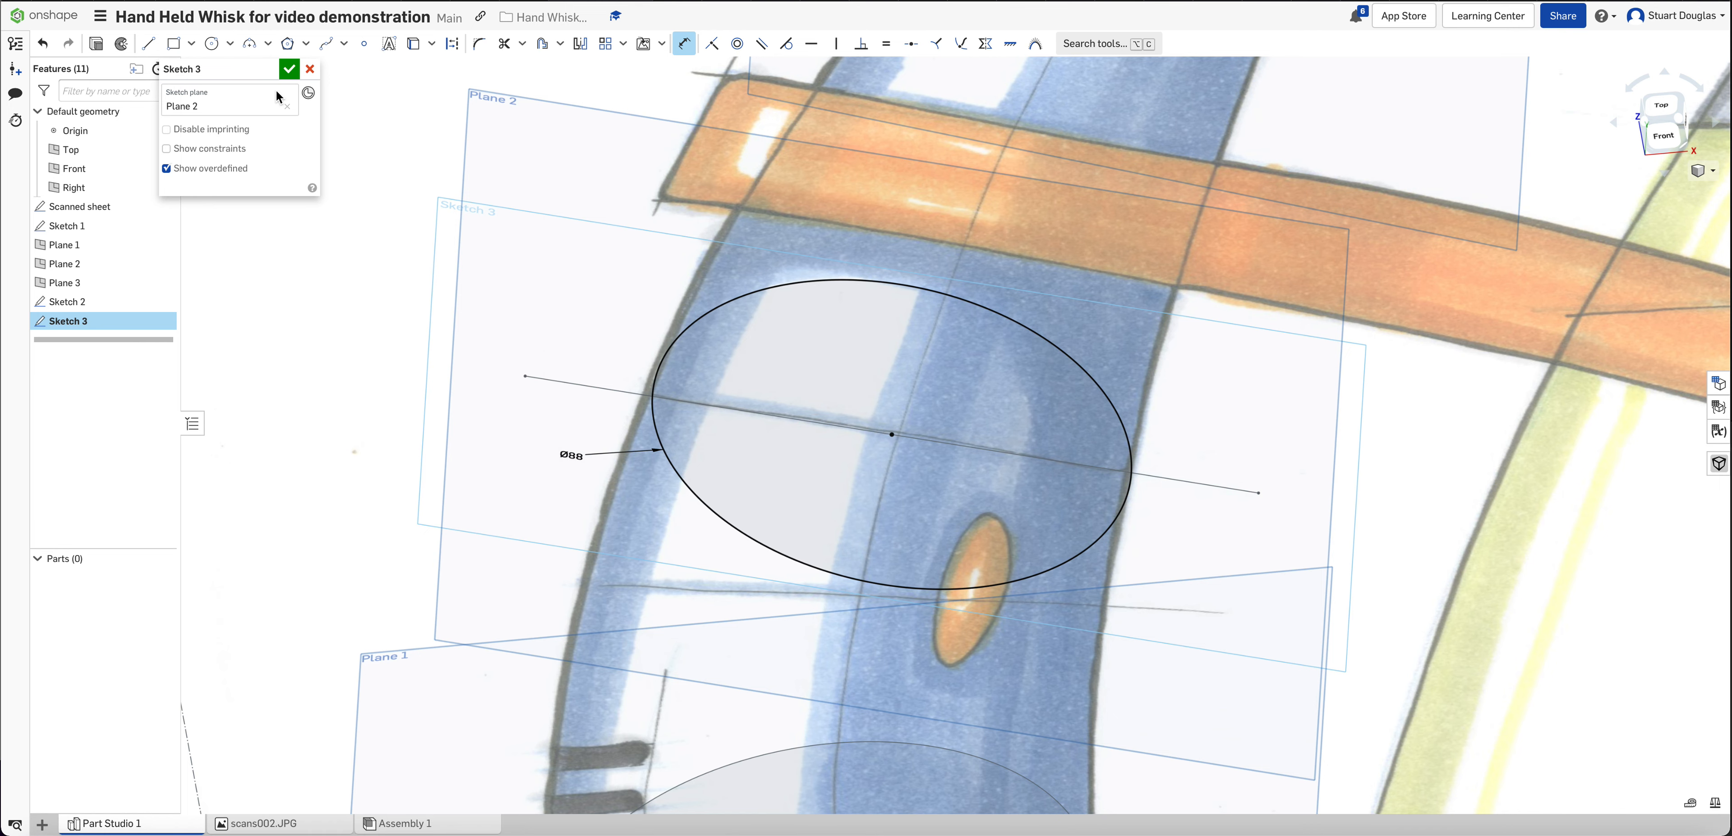
left_click(289, 68)
- Start a new sketch on Plane 3 at the upper end of the blue handle
scroll(940, 433, "down", 3)
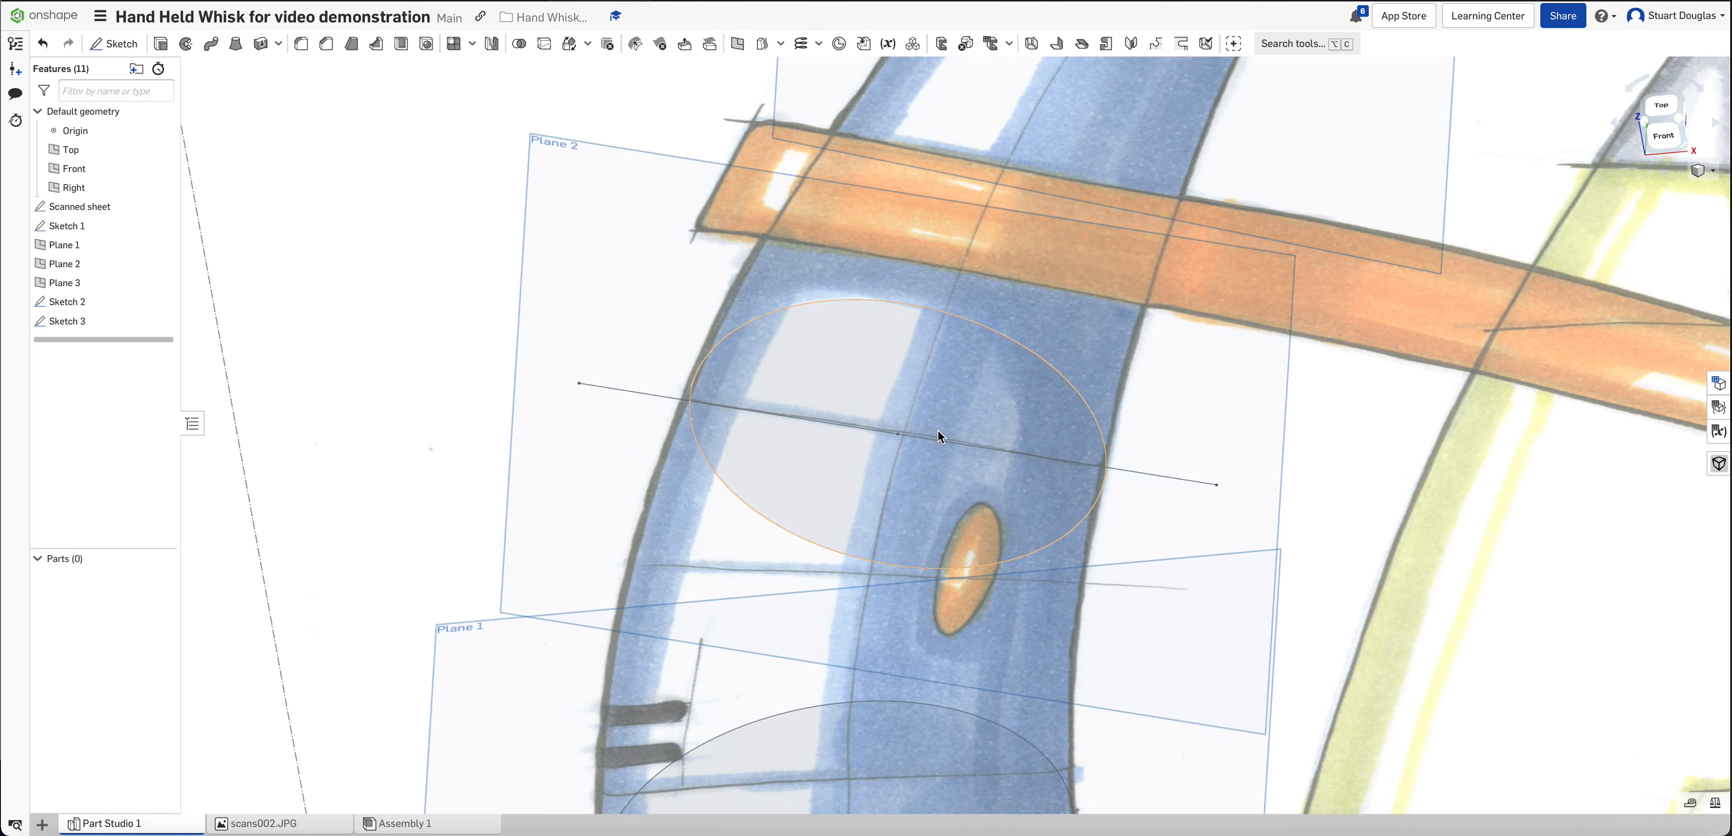
mouse_move(938, 430)
right_mouse_down()
mouse_move(870, 570)
mouse_move(896, 452)
right_mouse_up()
scroll(902, 532, "up", 3)
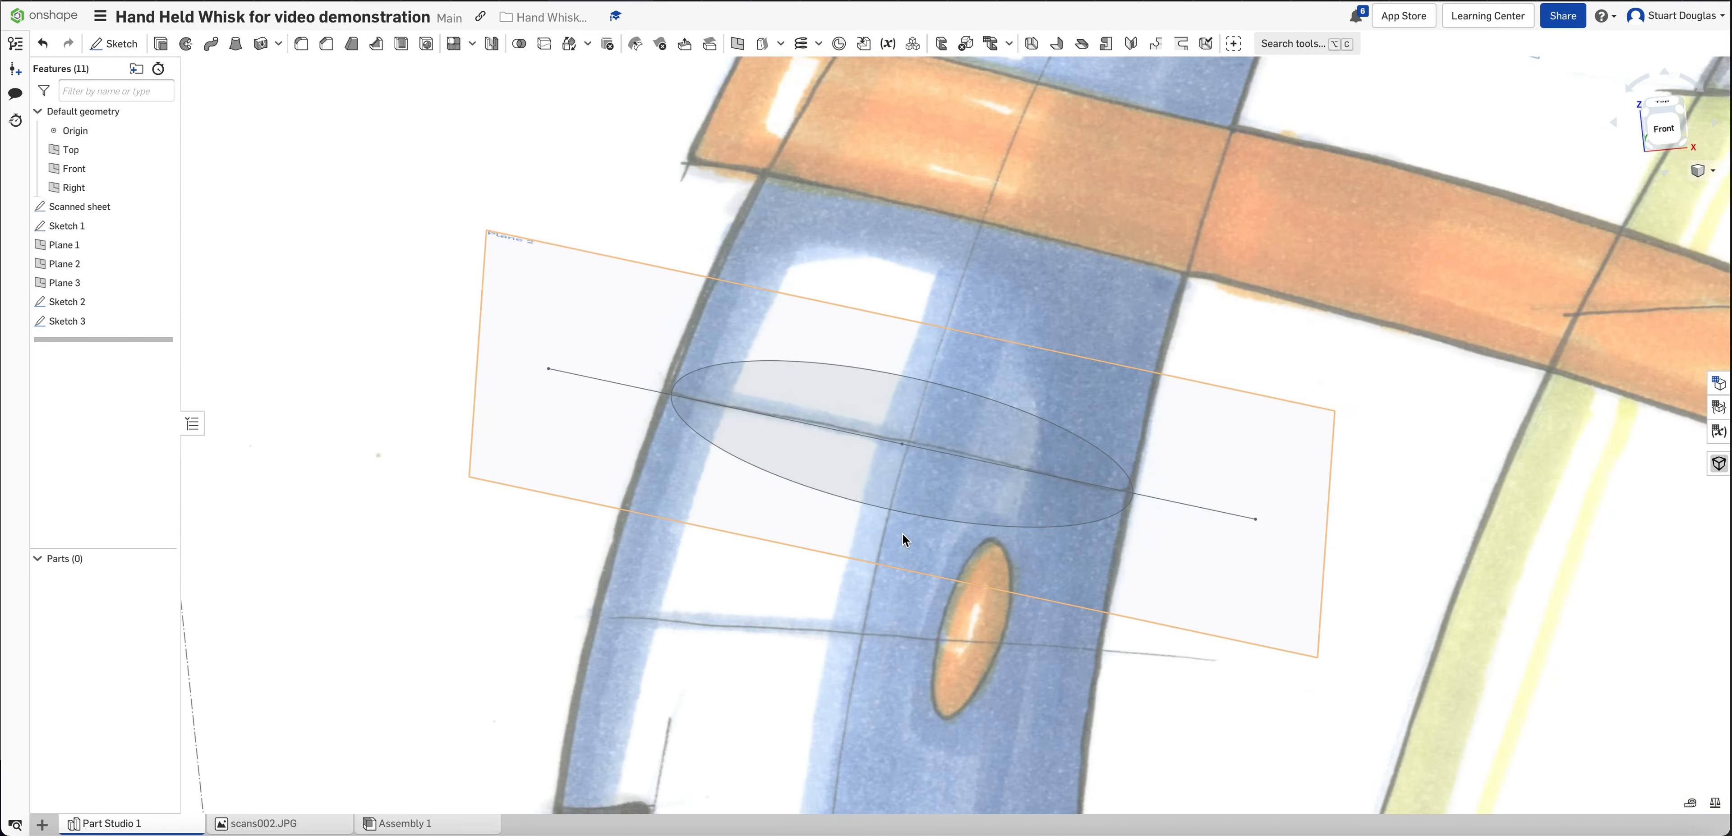
scroll(902, 533, "down", 5)
scroll(903, 533, "down", 5)
scroll(1008, 185, "up", 3)
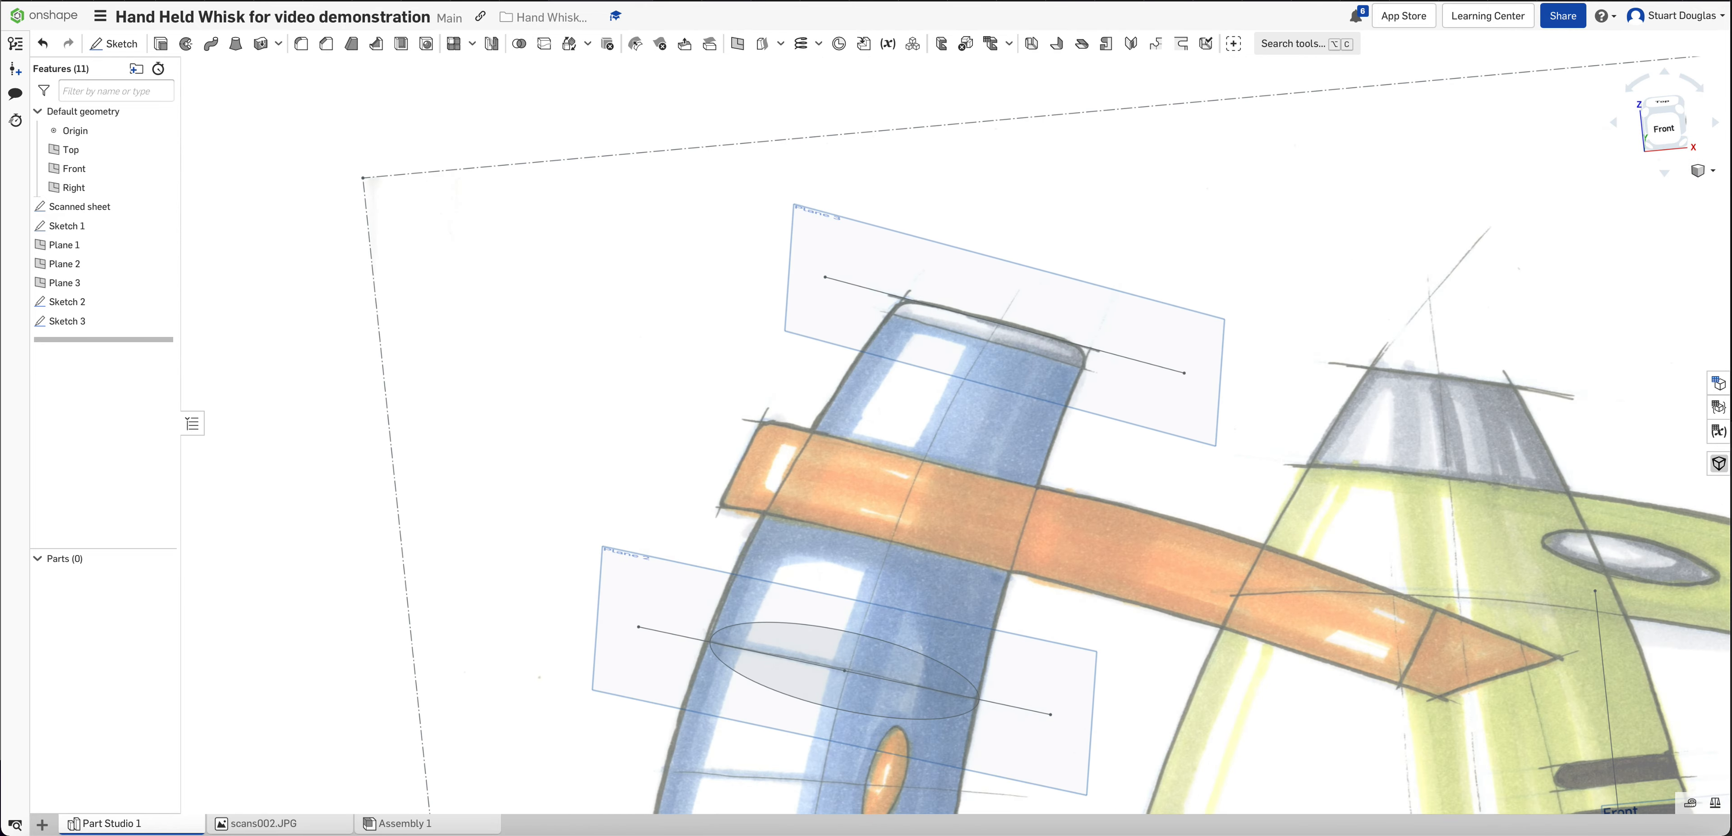
left_click(126, 45)
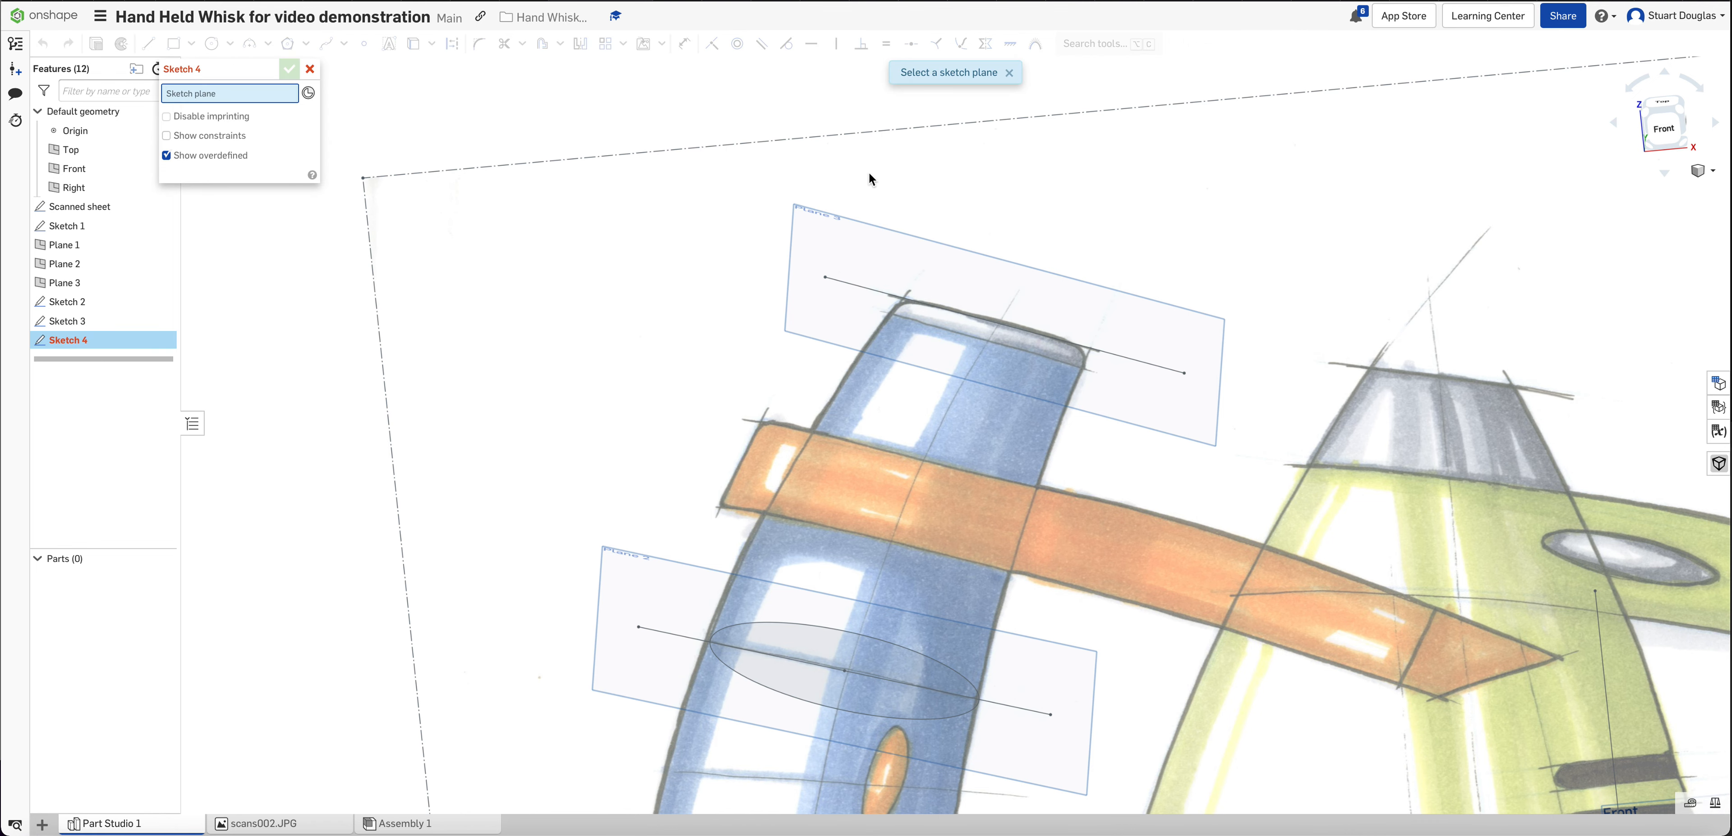
left_click(832, 218)
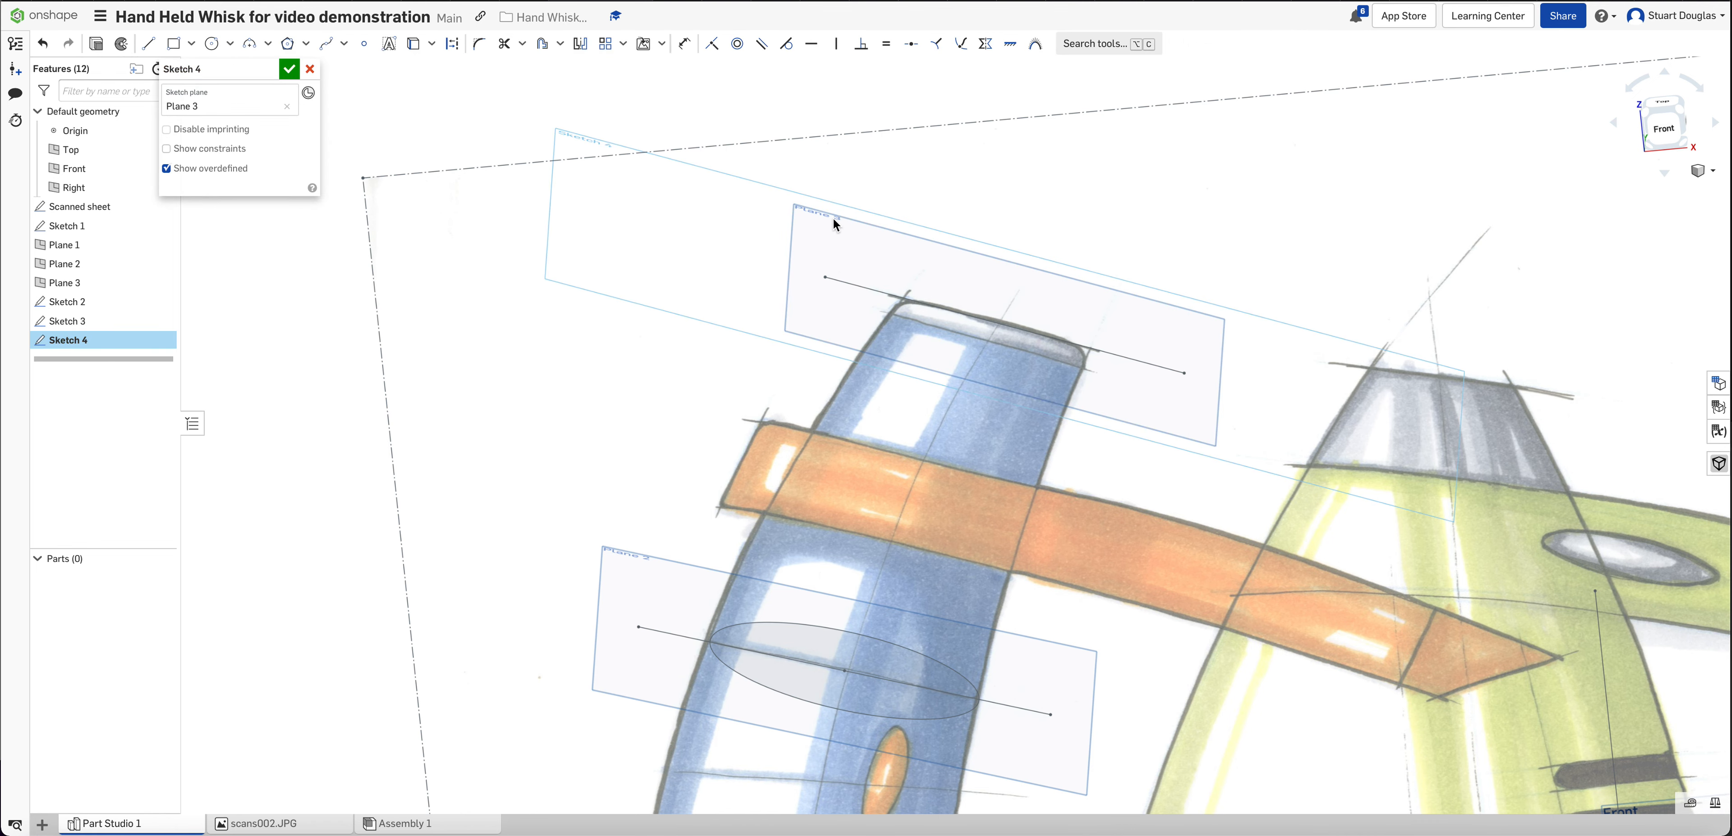
- Draw a circle about 57 mm in diameter on Plane 3, centred on the reference line at the handle's upper end
key("n")
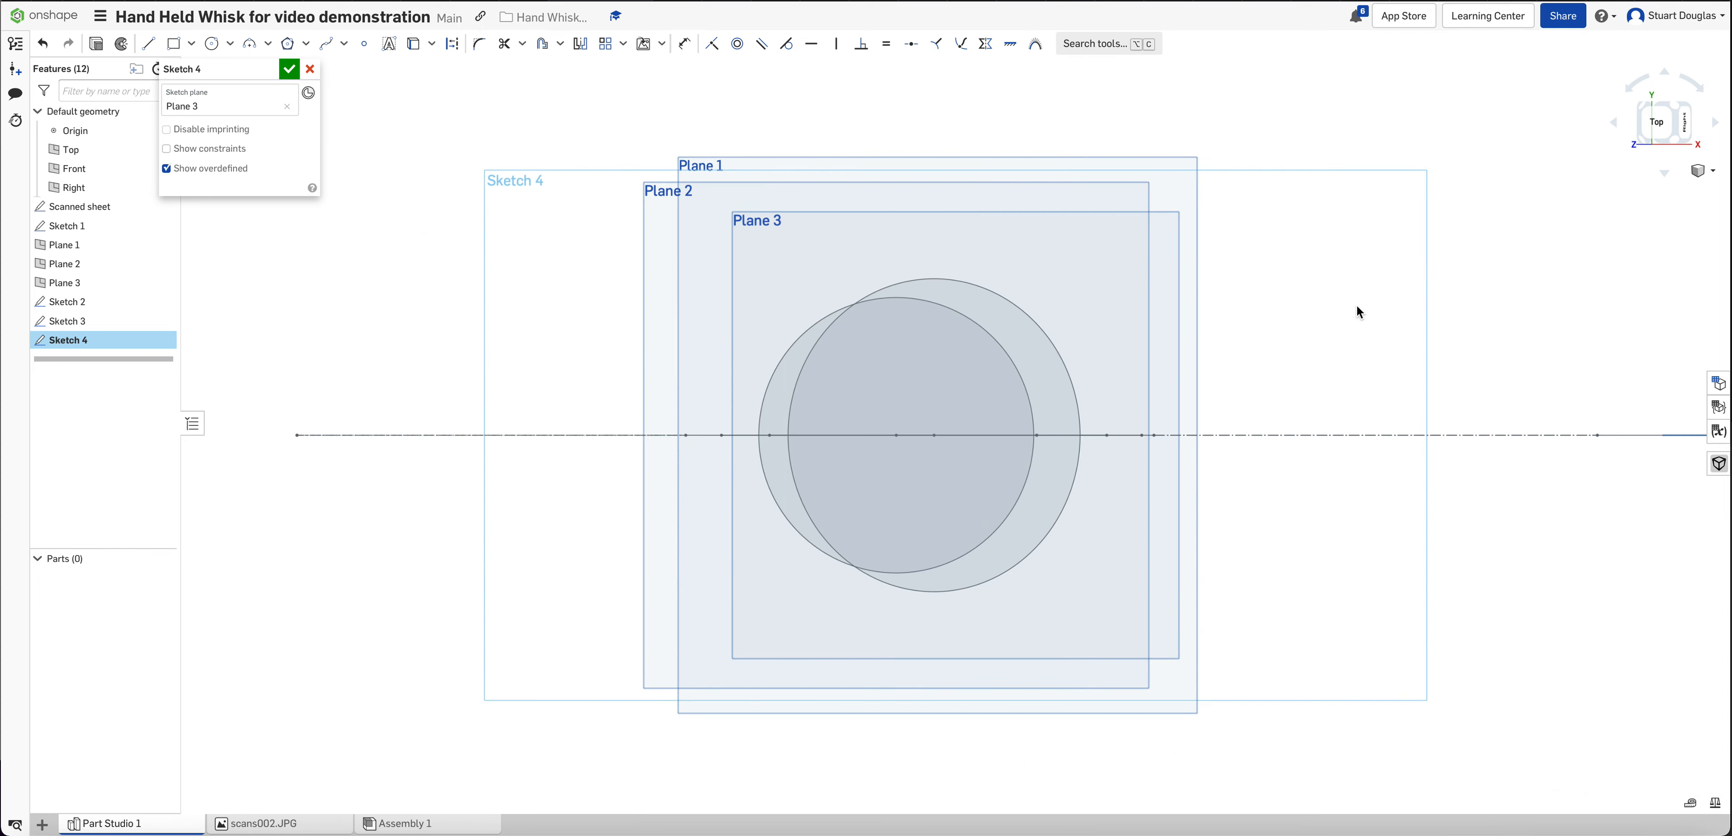
mouse_move(1340, 396)
right_mouse_down()
mouse_move(1343, 226)
mouse_move(1319, 194)
mouse_move(1354, 251)
right_mouse_up()
scroll(773, 476, "up", 1)
scroll(772, 476, "down", 5)
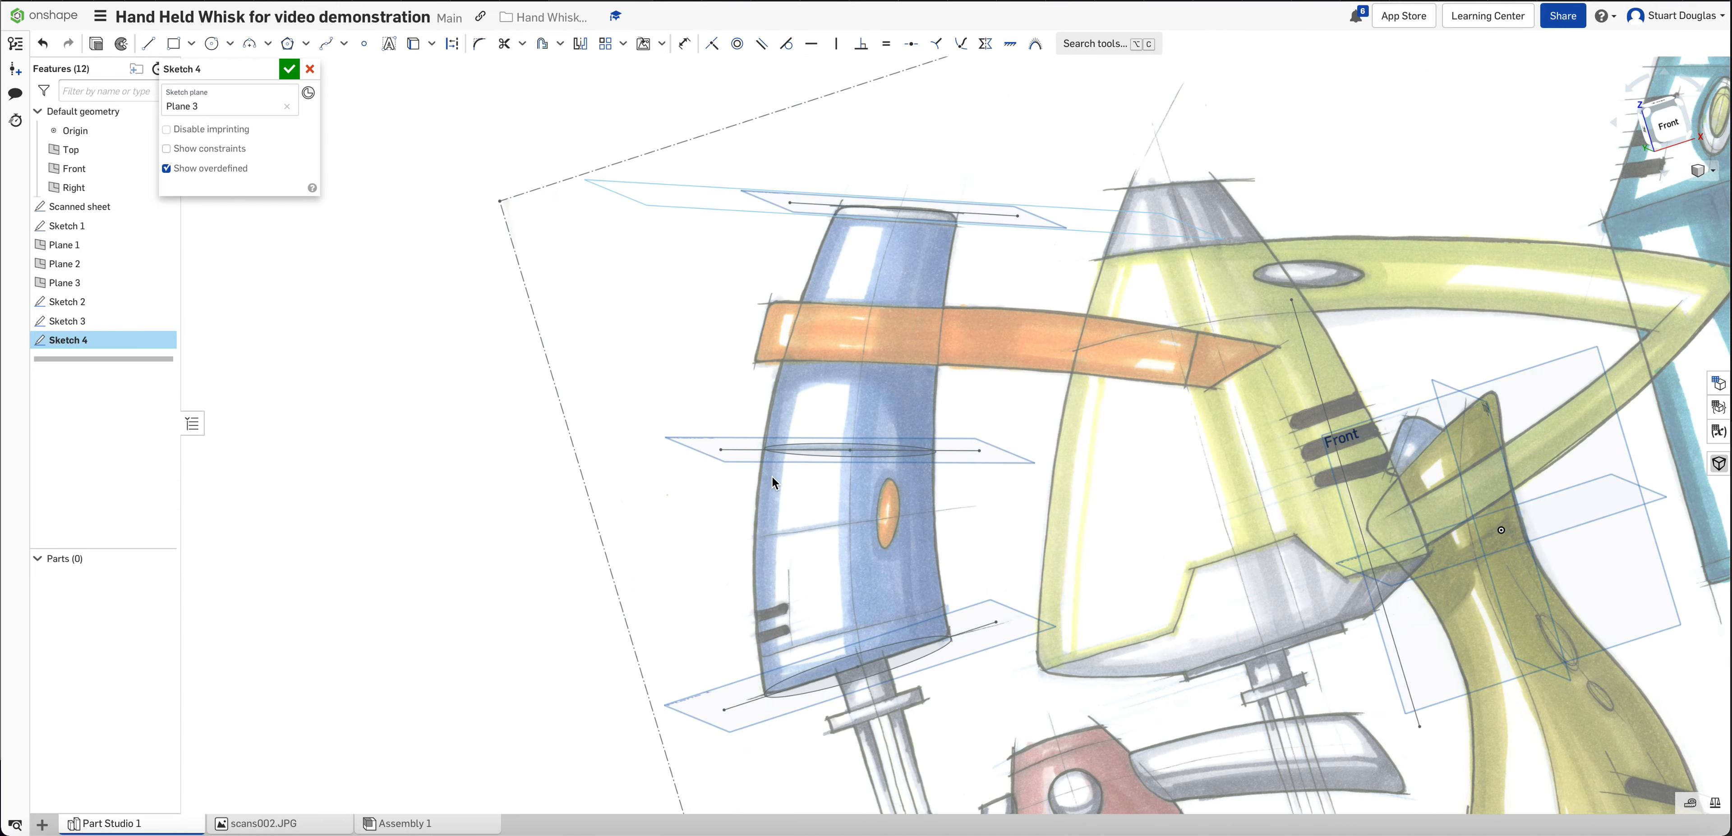
key("n")
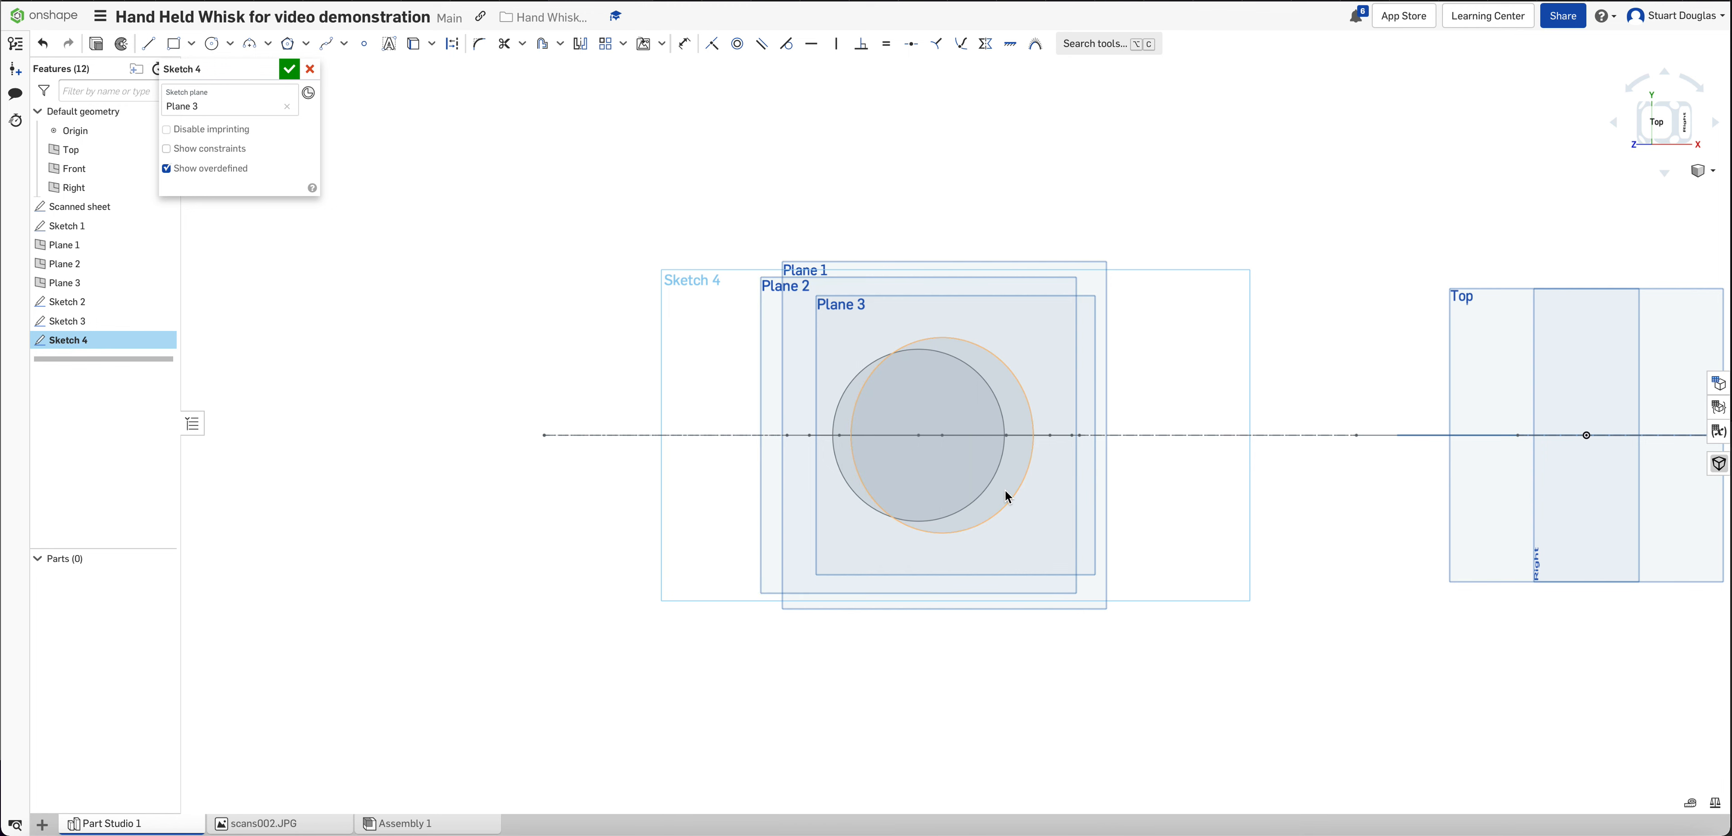
scroll(1006, 491, "up", 3)
scroll(1002, 487, "up", 2)
scroll(1002, 488, "down", 2)
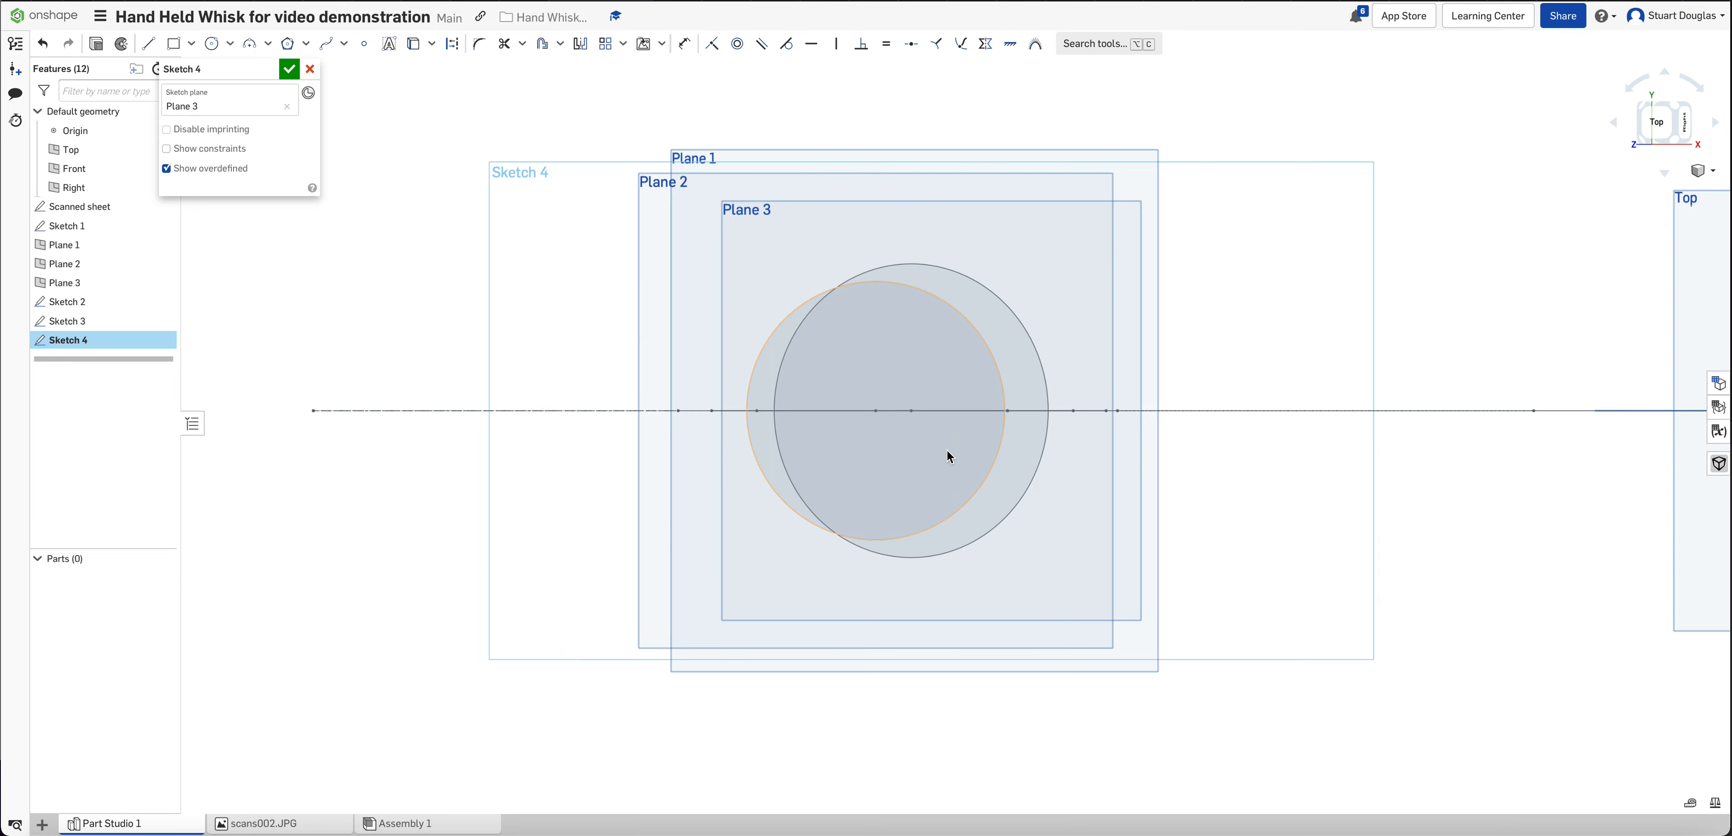
right_click_drag(947, 449, 946, 441)
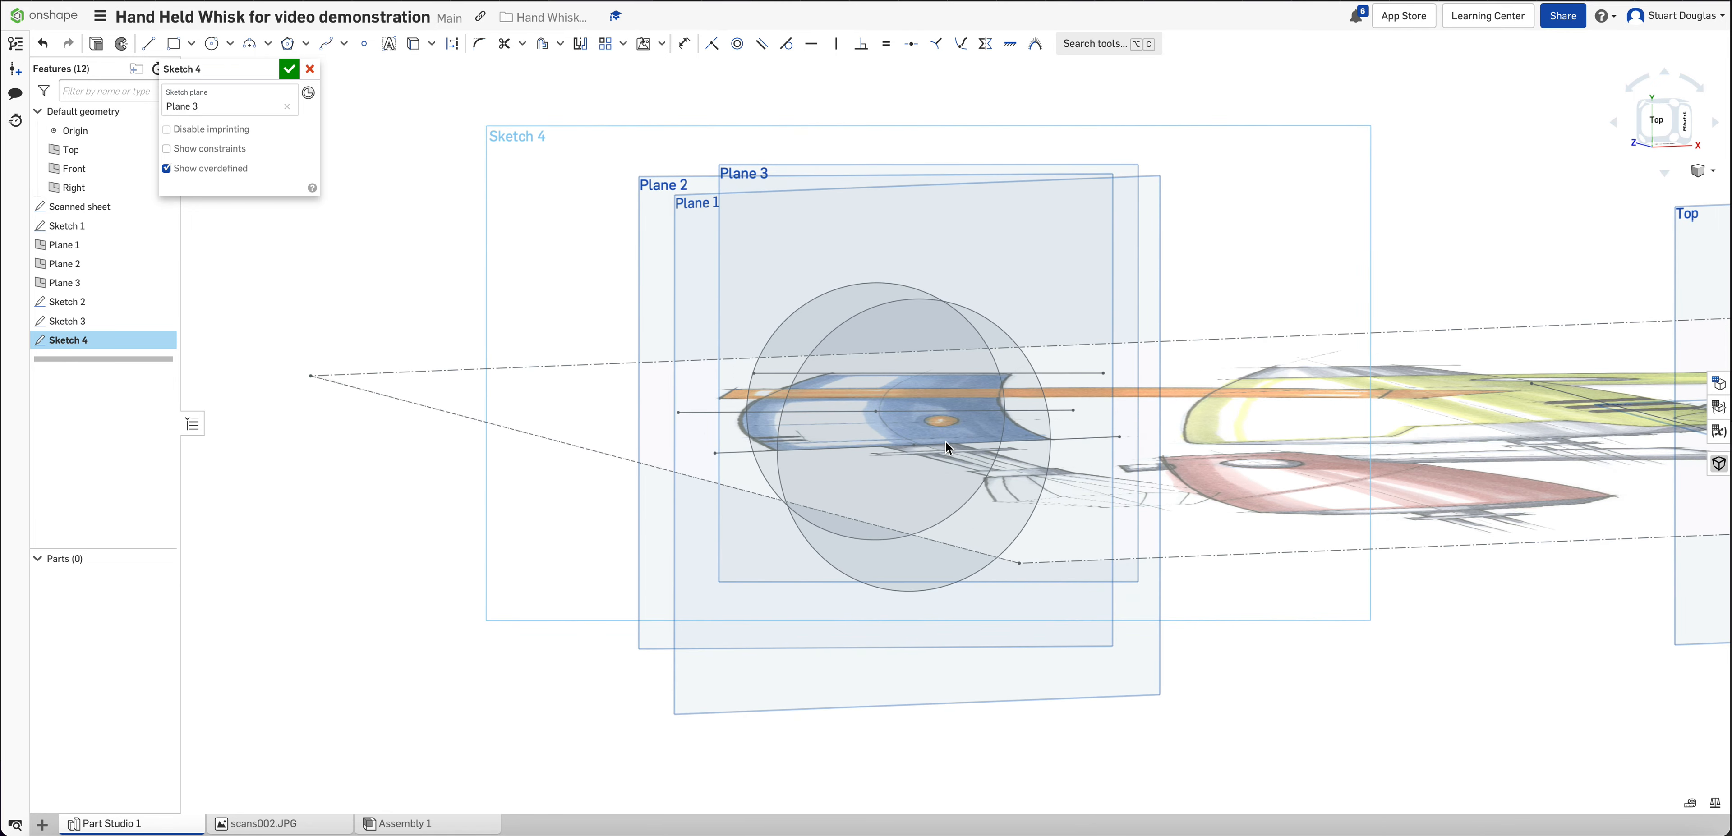
left_click(212, 44)
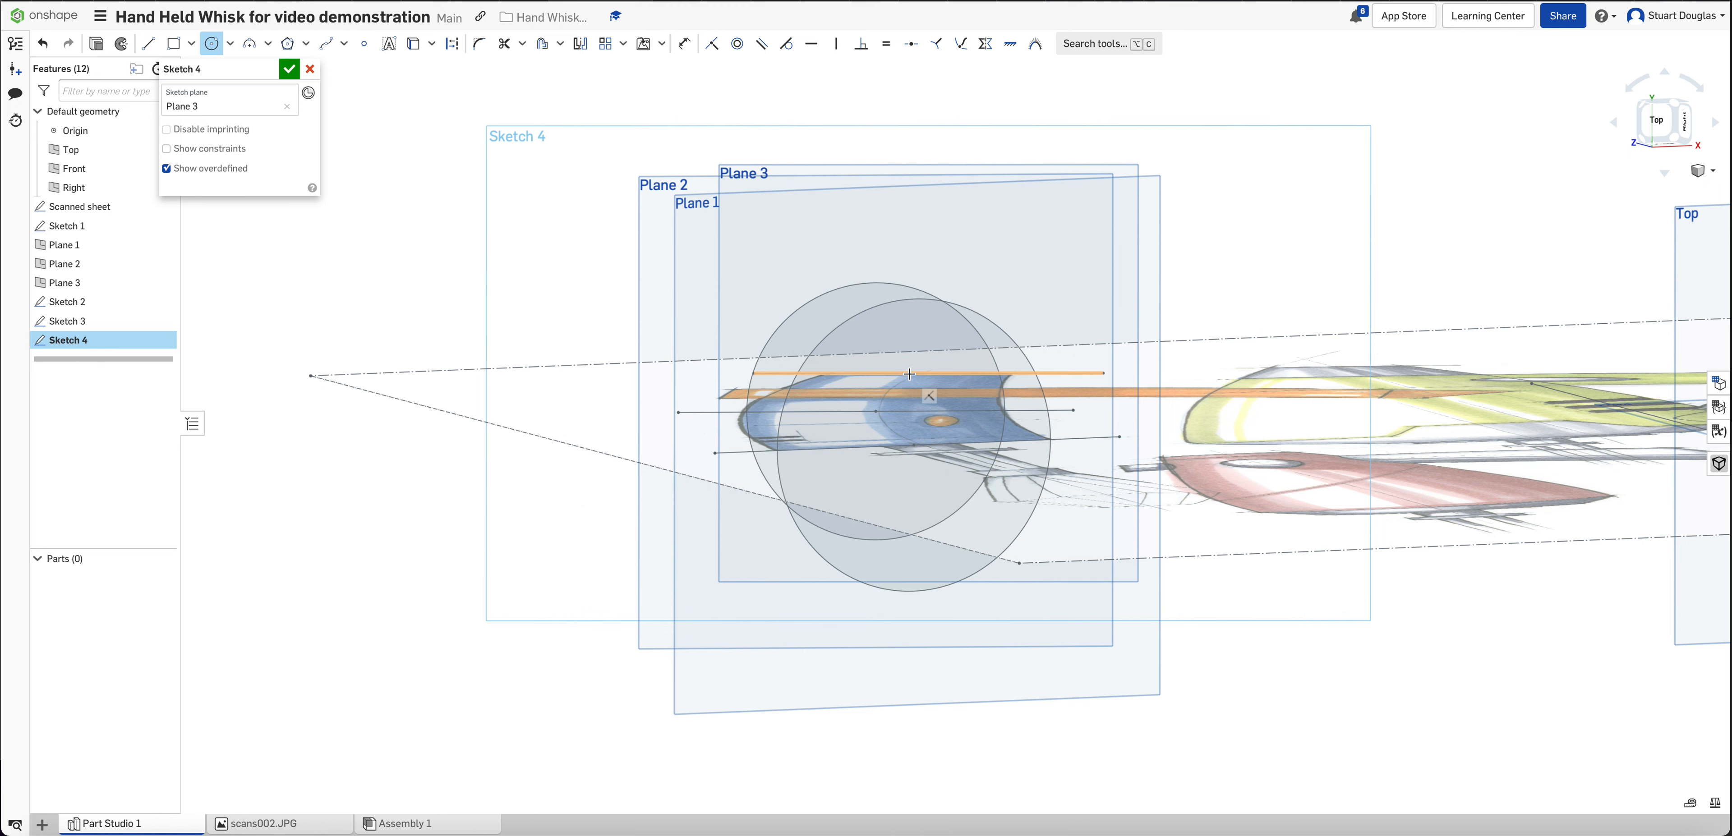
left_click(909, 373)
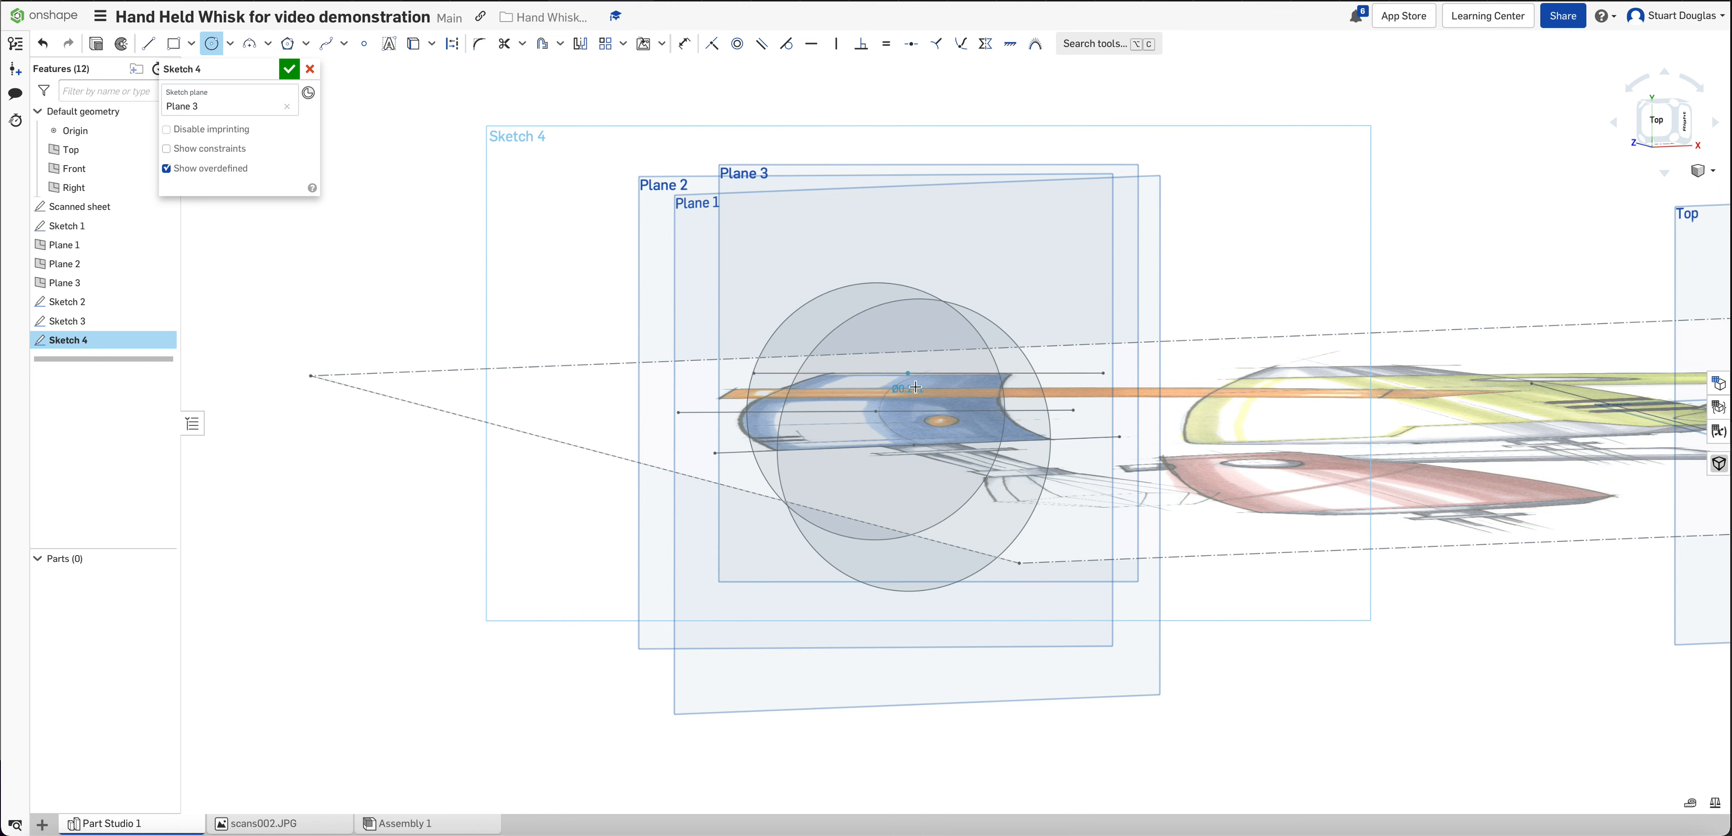
left_click(952, 449)
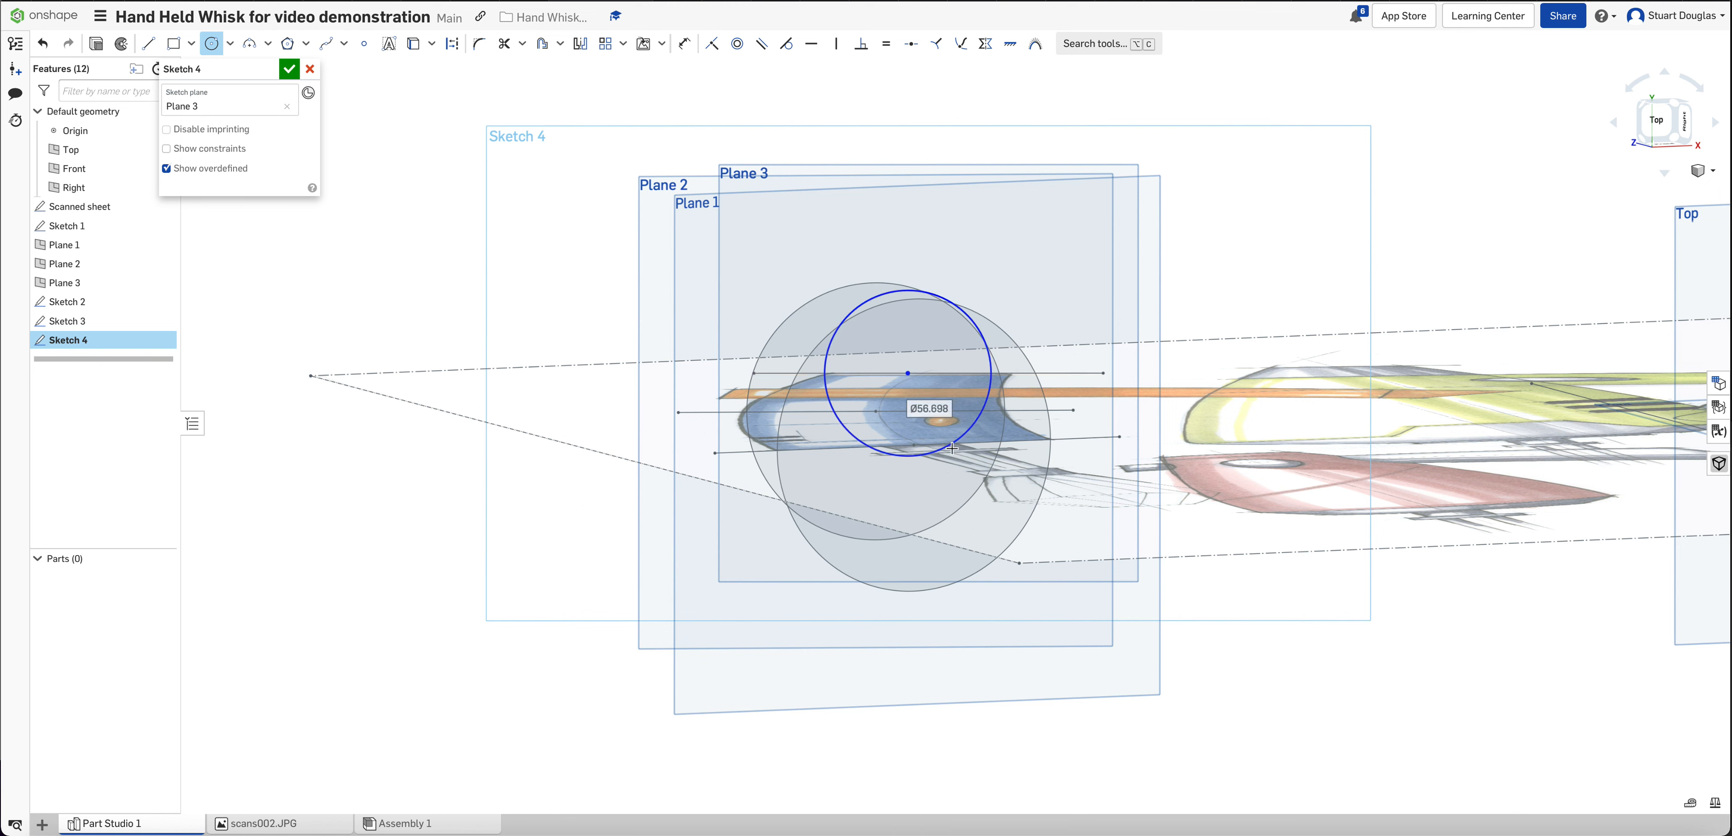
mouse_move(1068, 307)
right_mouse_down()
mouse_move(1068, 262)
mouse_move(1051, 280)
right_mouse_up()
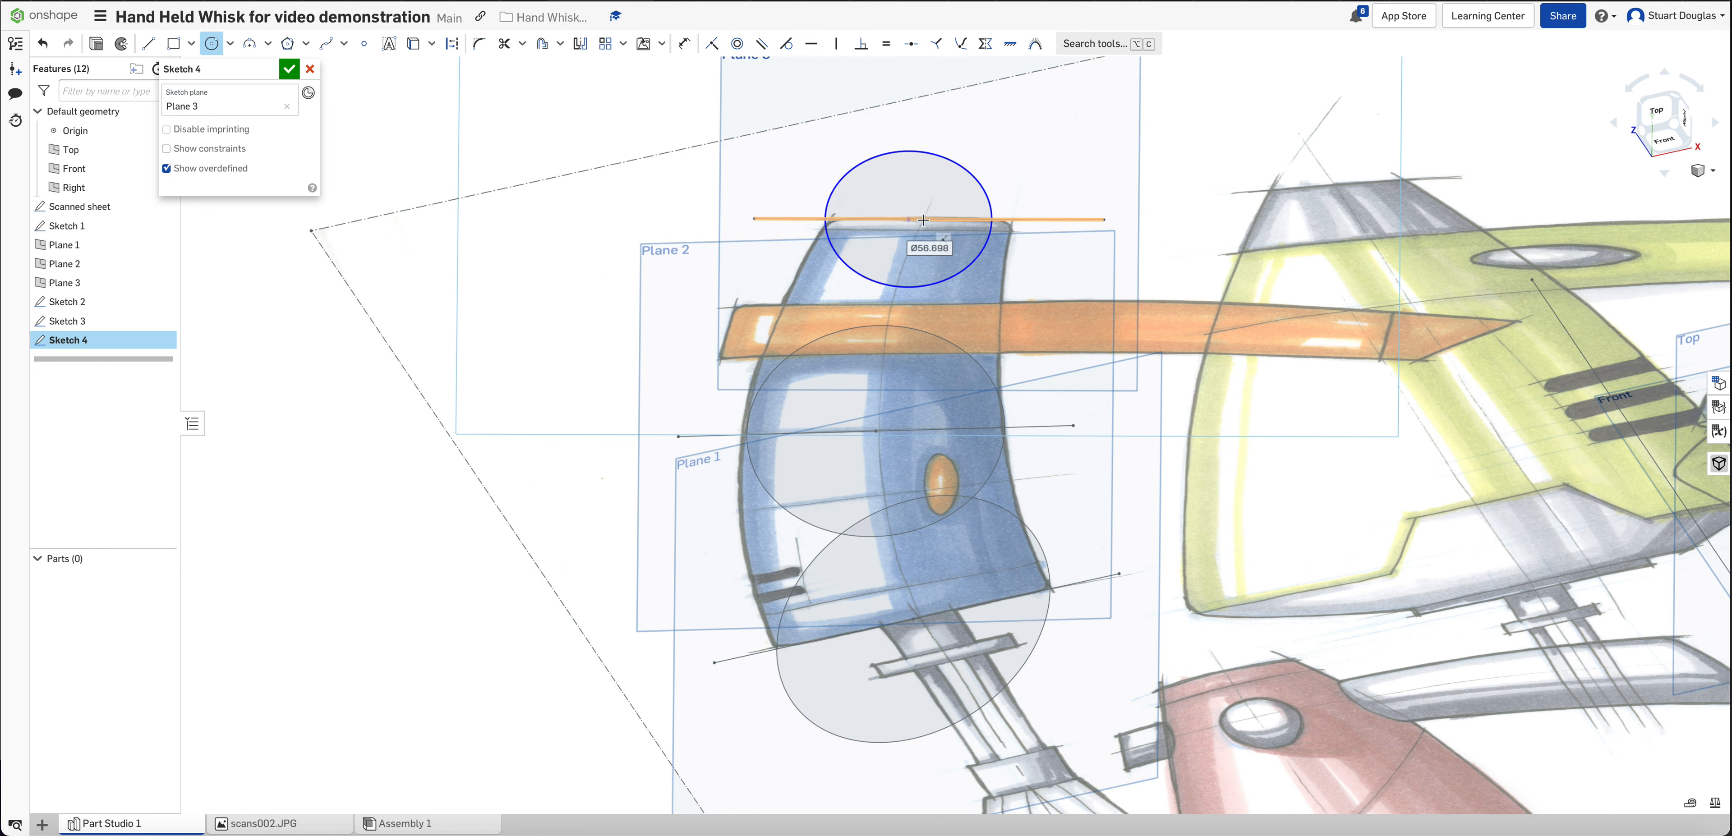
key("Escape")
- Shift the circle's centre along the Plane 3 reference line and enlarge the circle to match the handle's upper end
mouse_move(909, 219)
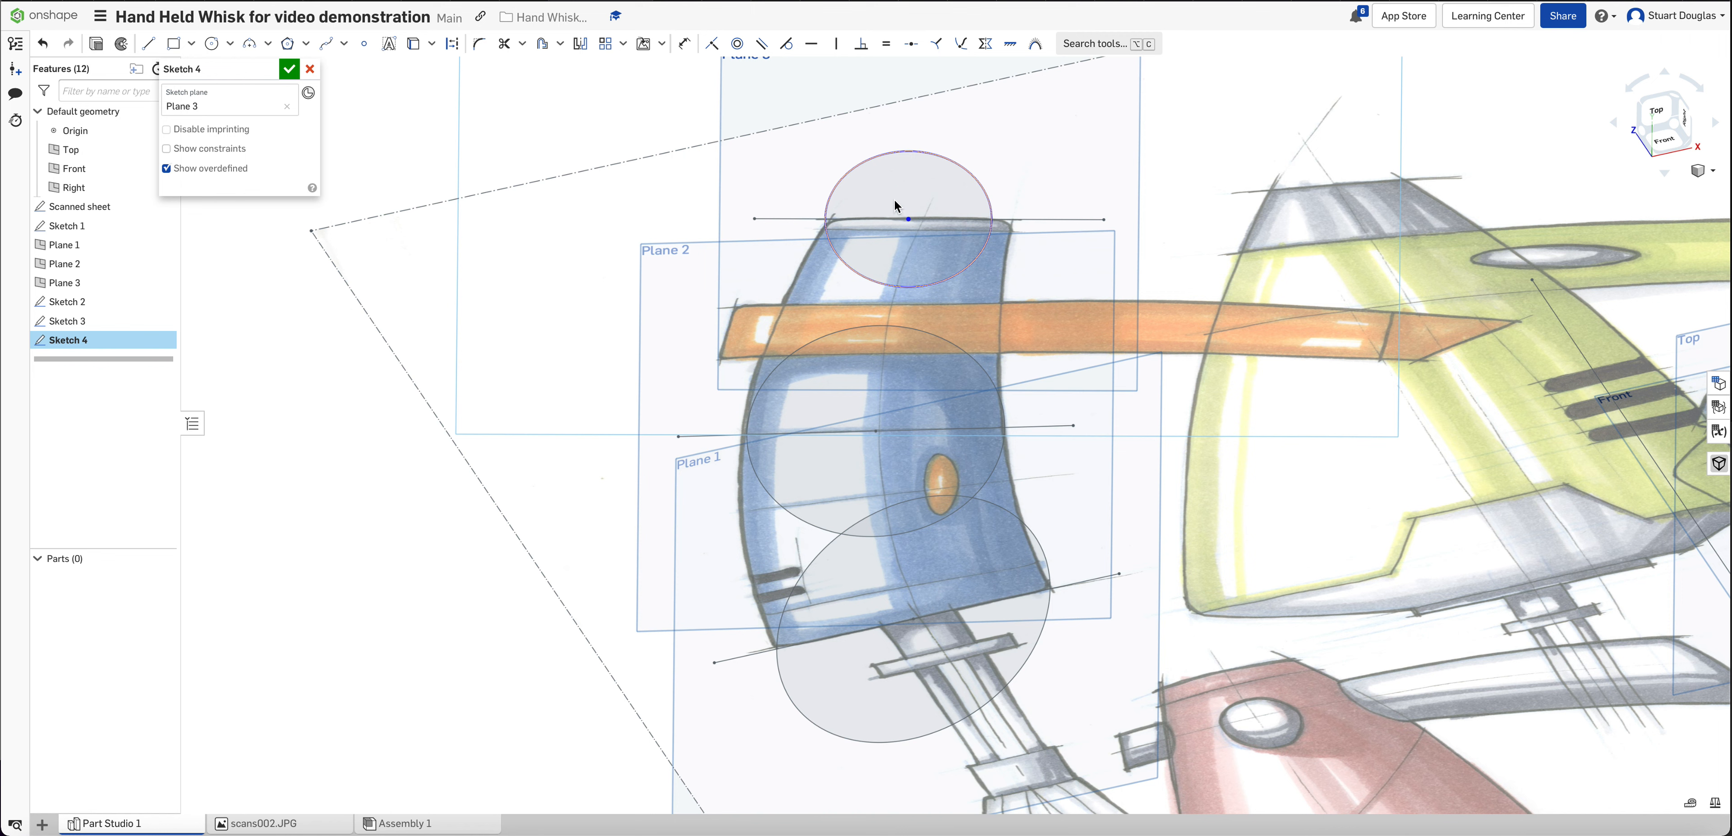
left_click_drag(909, 219, 924, 219)
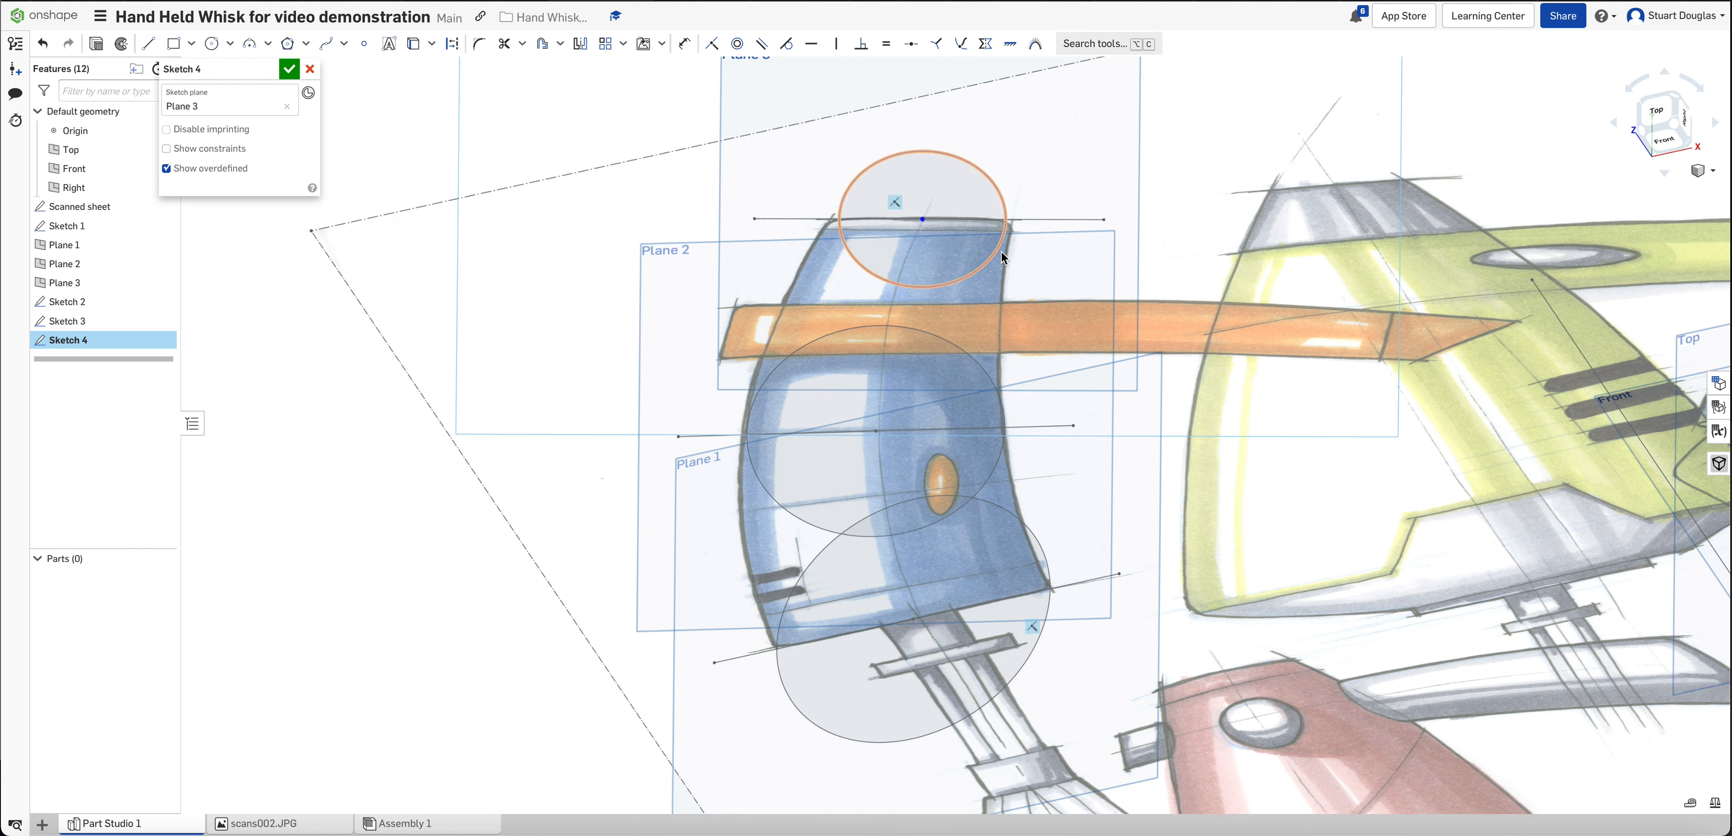
left_click_drag(997, 250, 1003, 259)
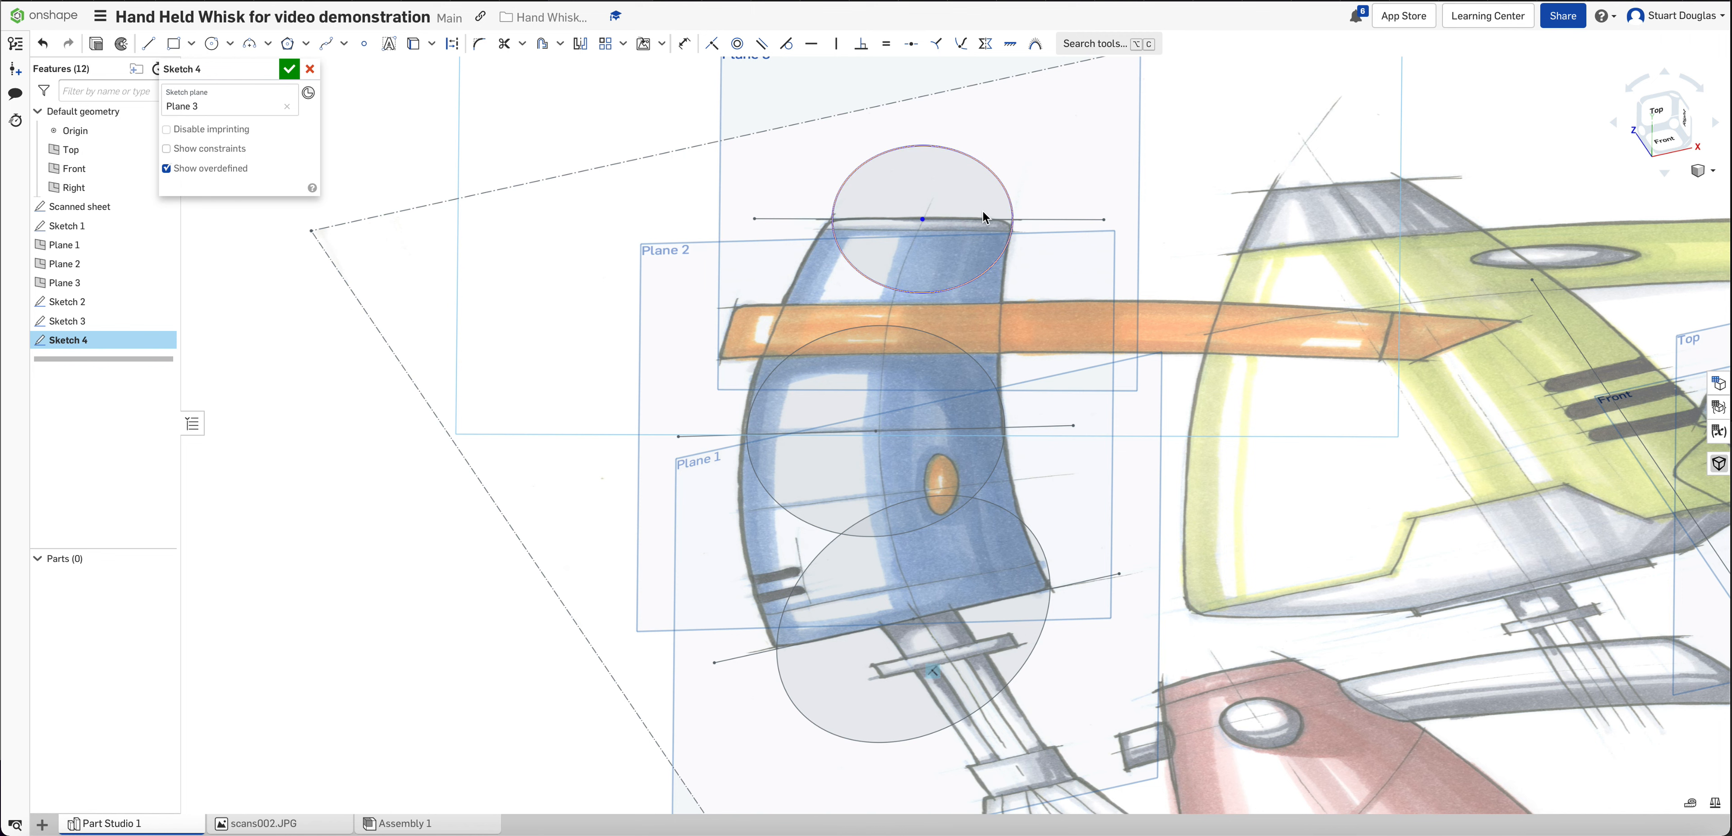
scroll(922, 226, "up", 5)
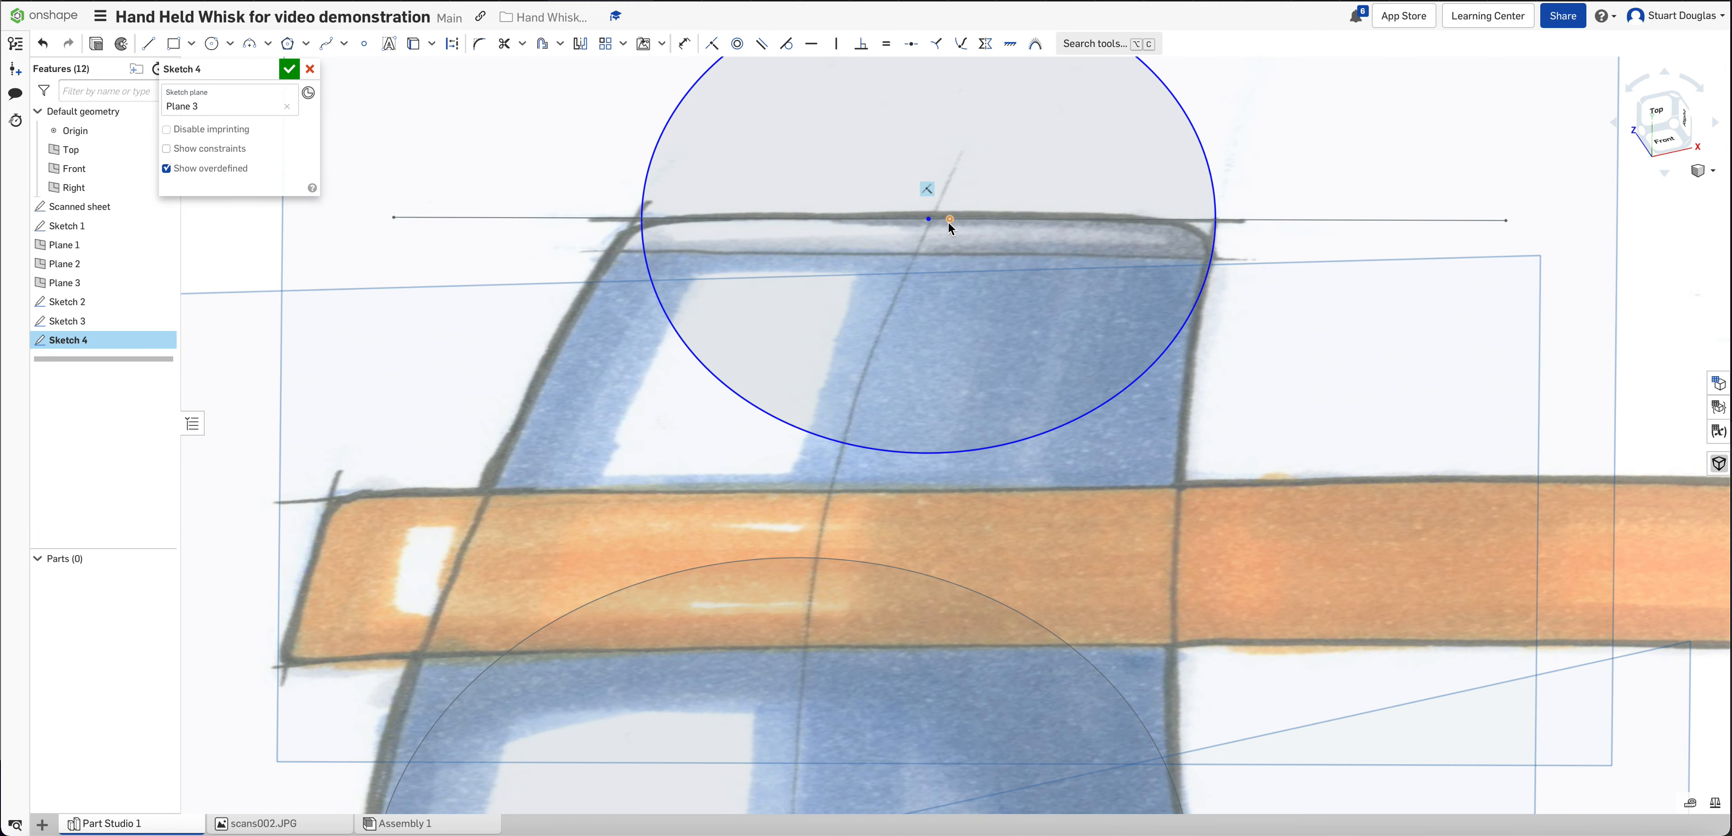
- Fine-tune the Plane 3 circle's centre and resize it to about 62 mm in diameter, spanning both edges of the handle's upper end
left_click_drag(929, 218, 924, 219)
left_click_drag(1112, 397, 1115, 400)
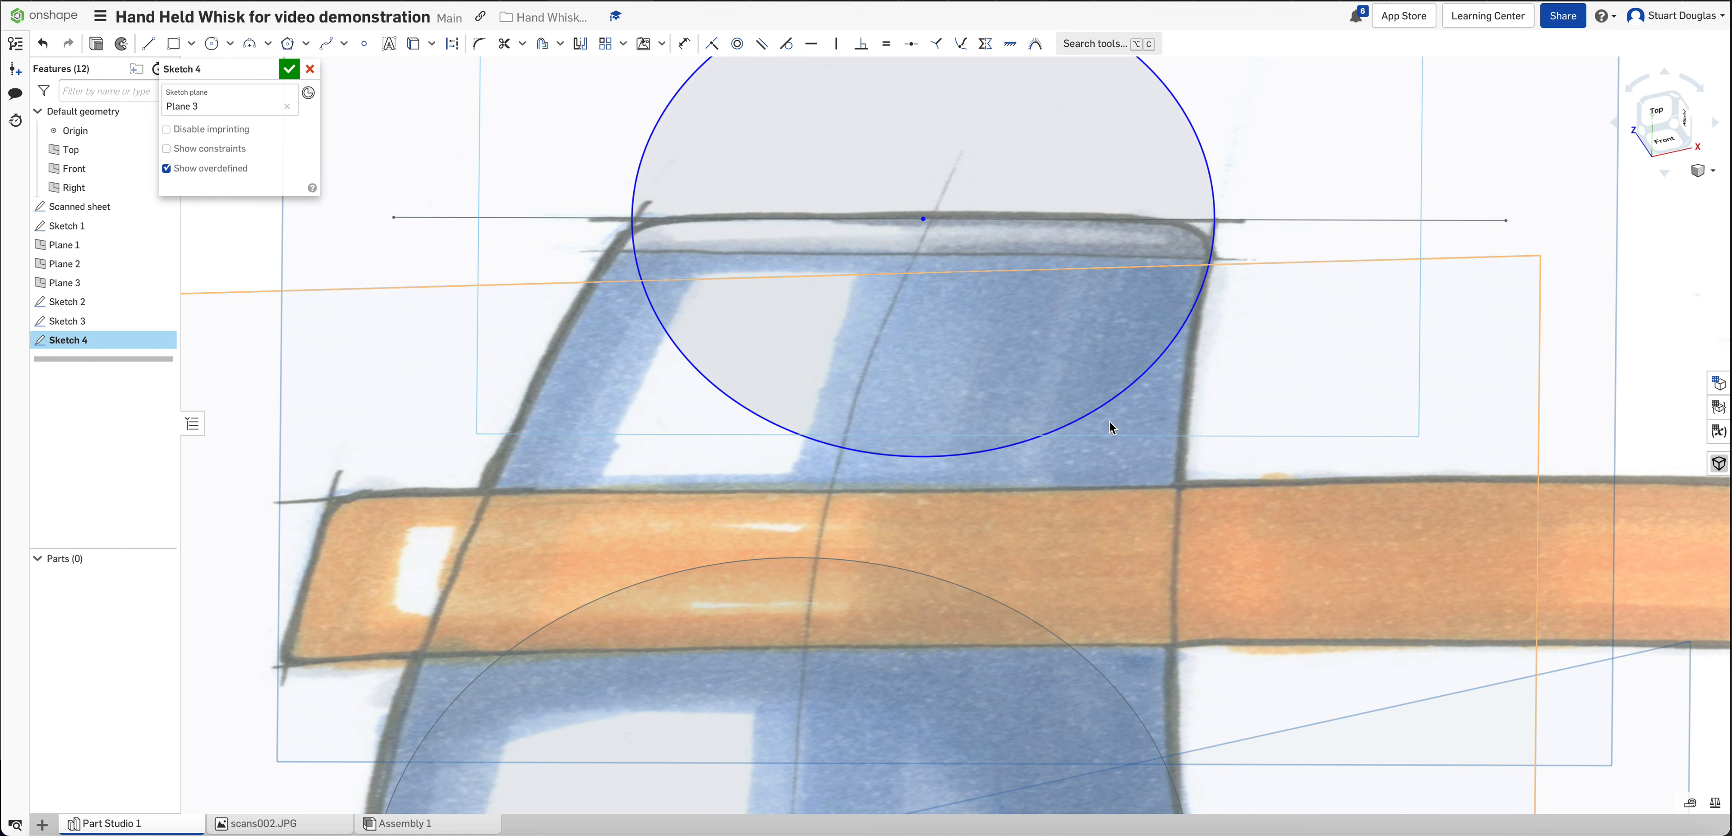
- Dimension the Plane 3 circle with a diameter of 62 mm and accept the sketch
key("u")
left_click(1111, 406)
left_click(1258, 397)
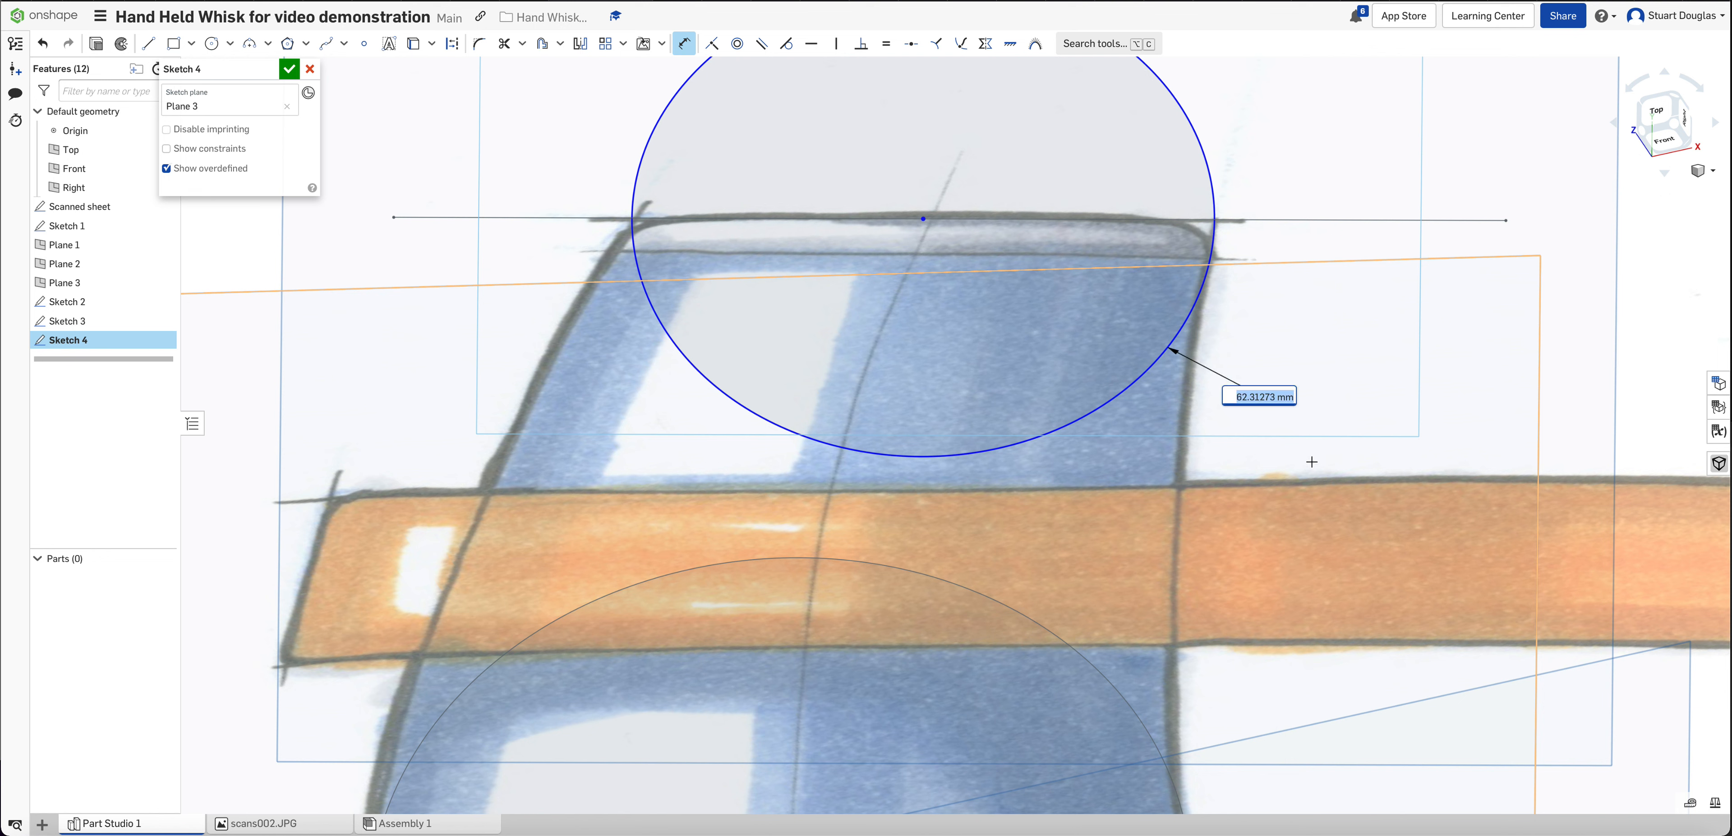
type("62")
key("Return")
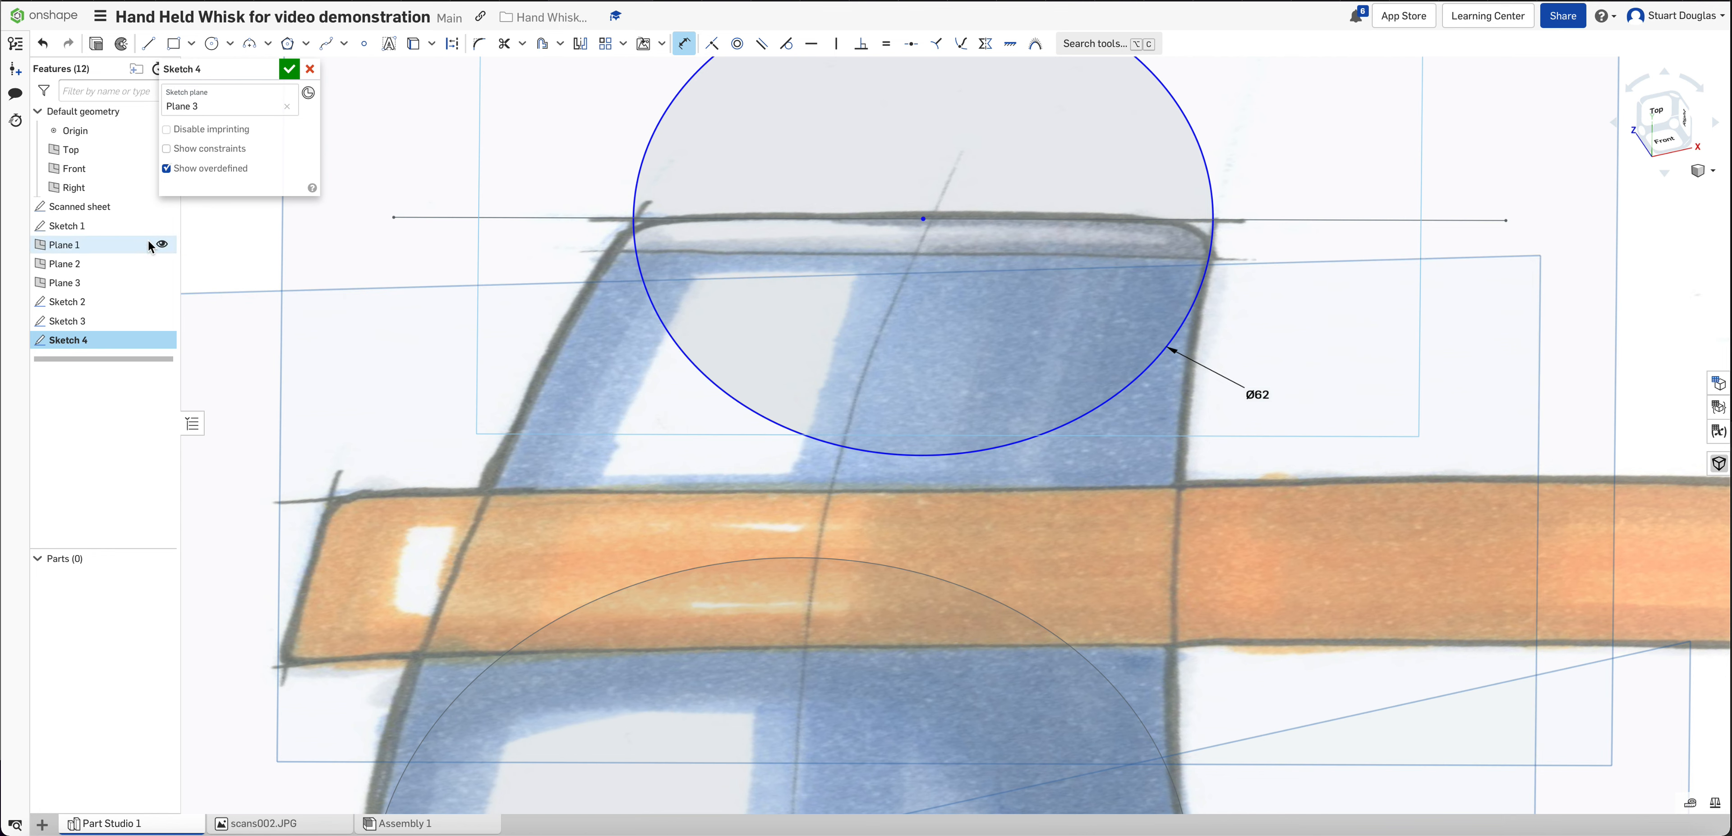
left_click(289, 70)
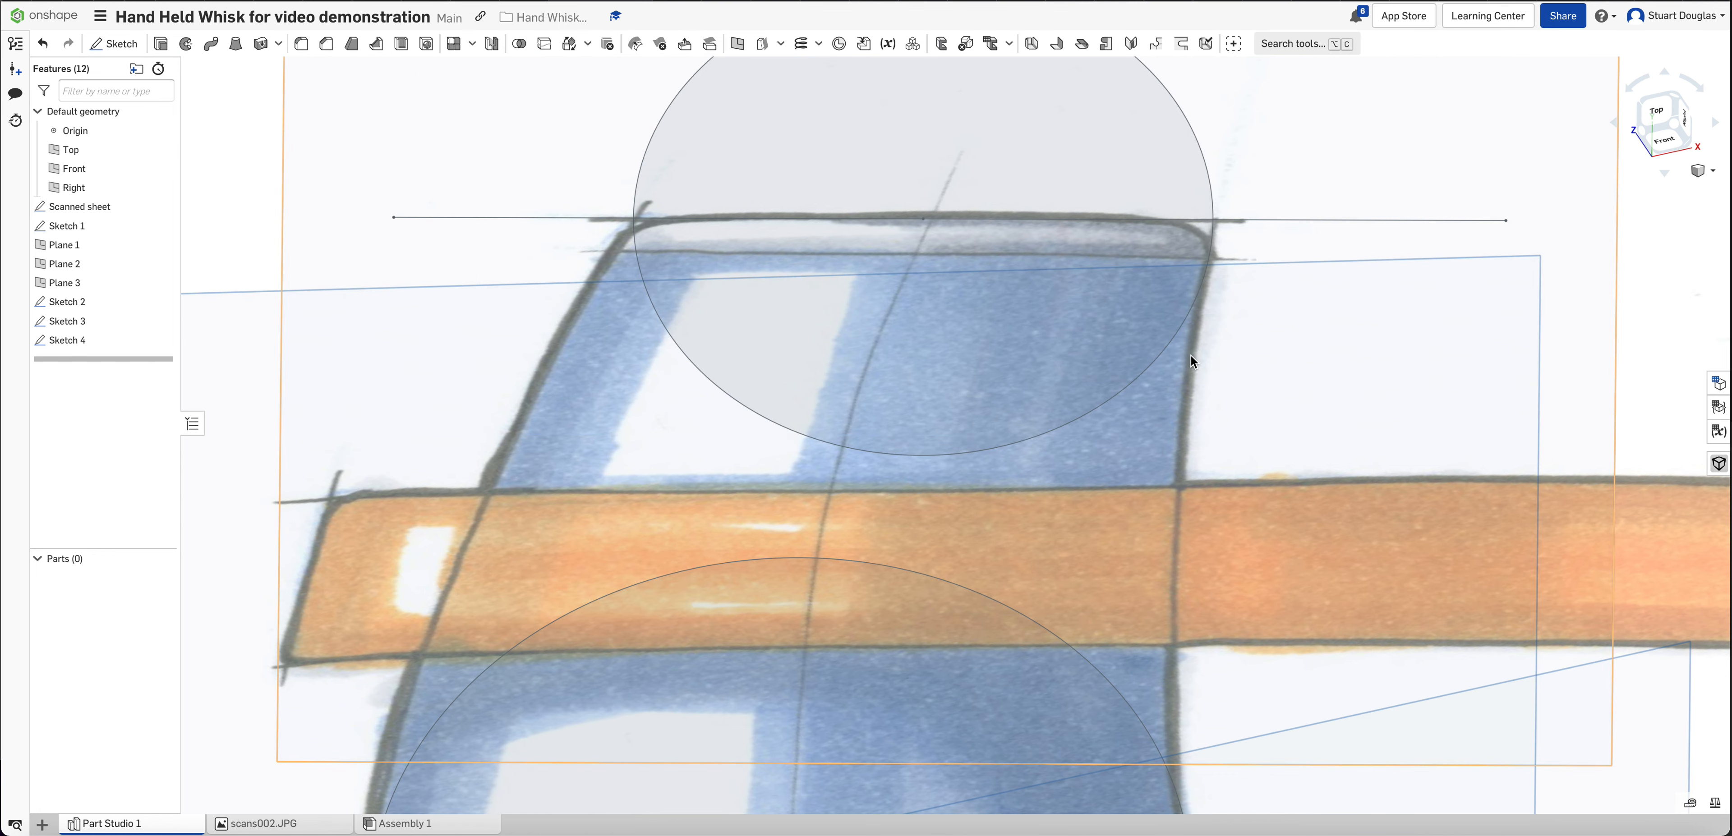
- Examine the three circular cross-sections along the blue handle from an angled view
scroll(1201, 334, "down", 3)
scroll(1192, 361, "down", 5)
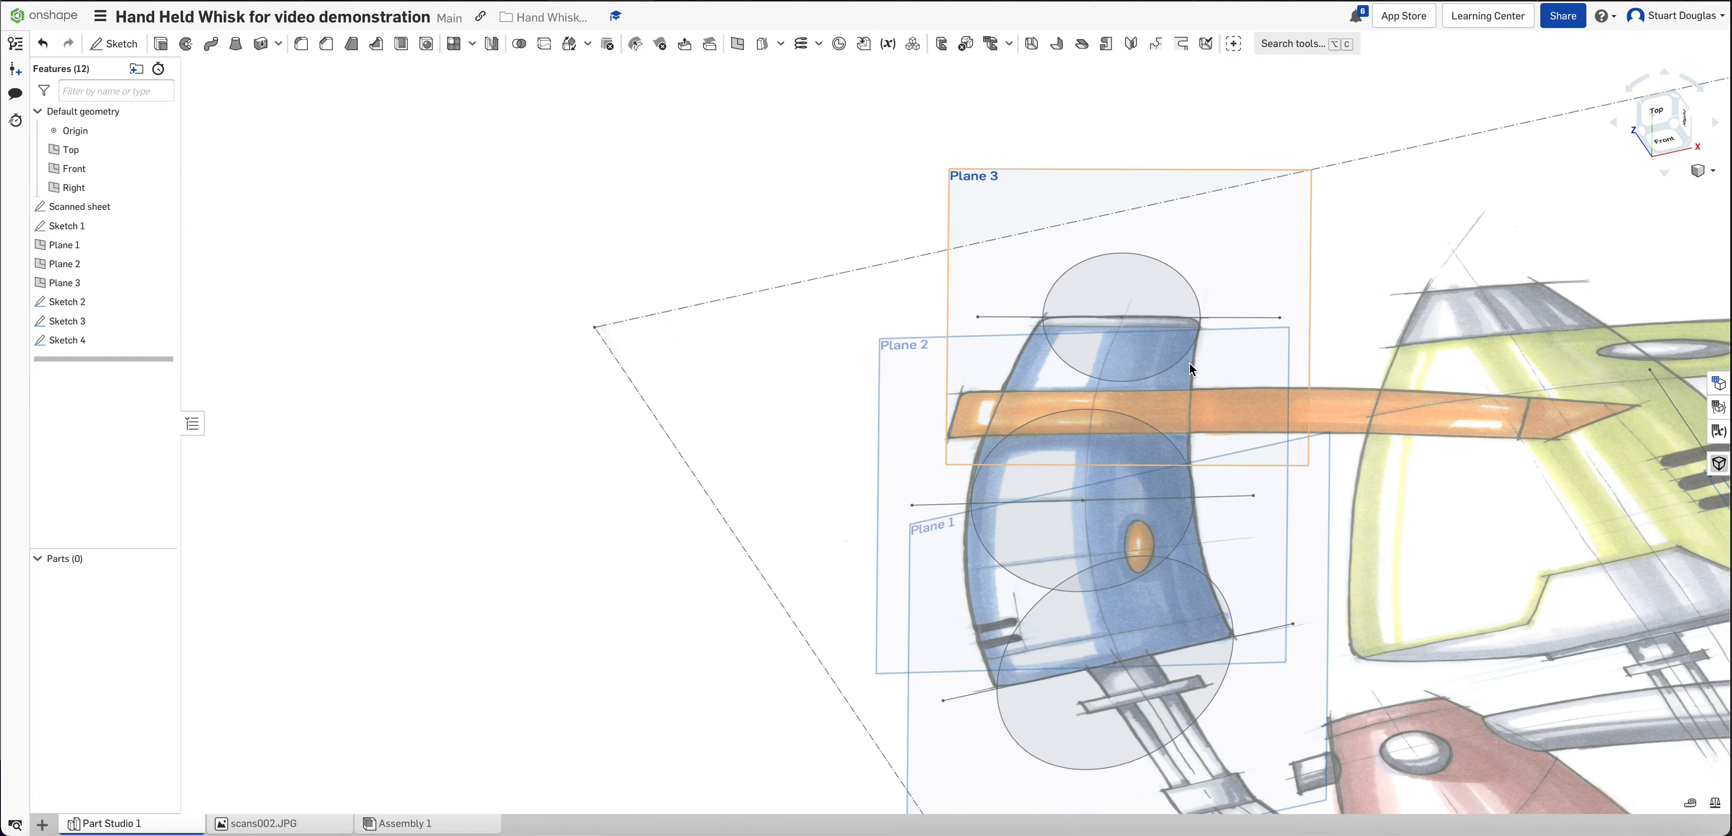
right_click_drag(1261, 436, 1335, 376)
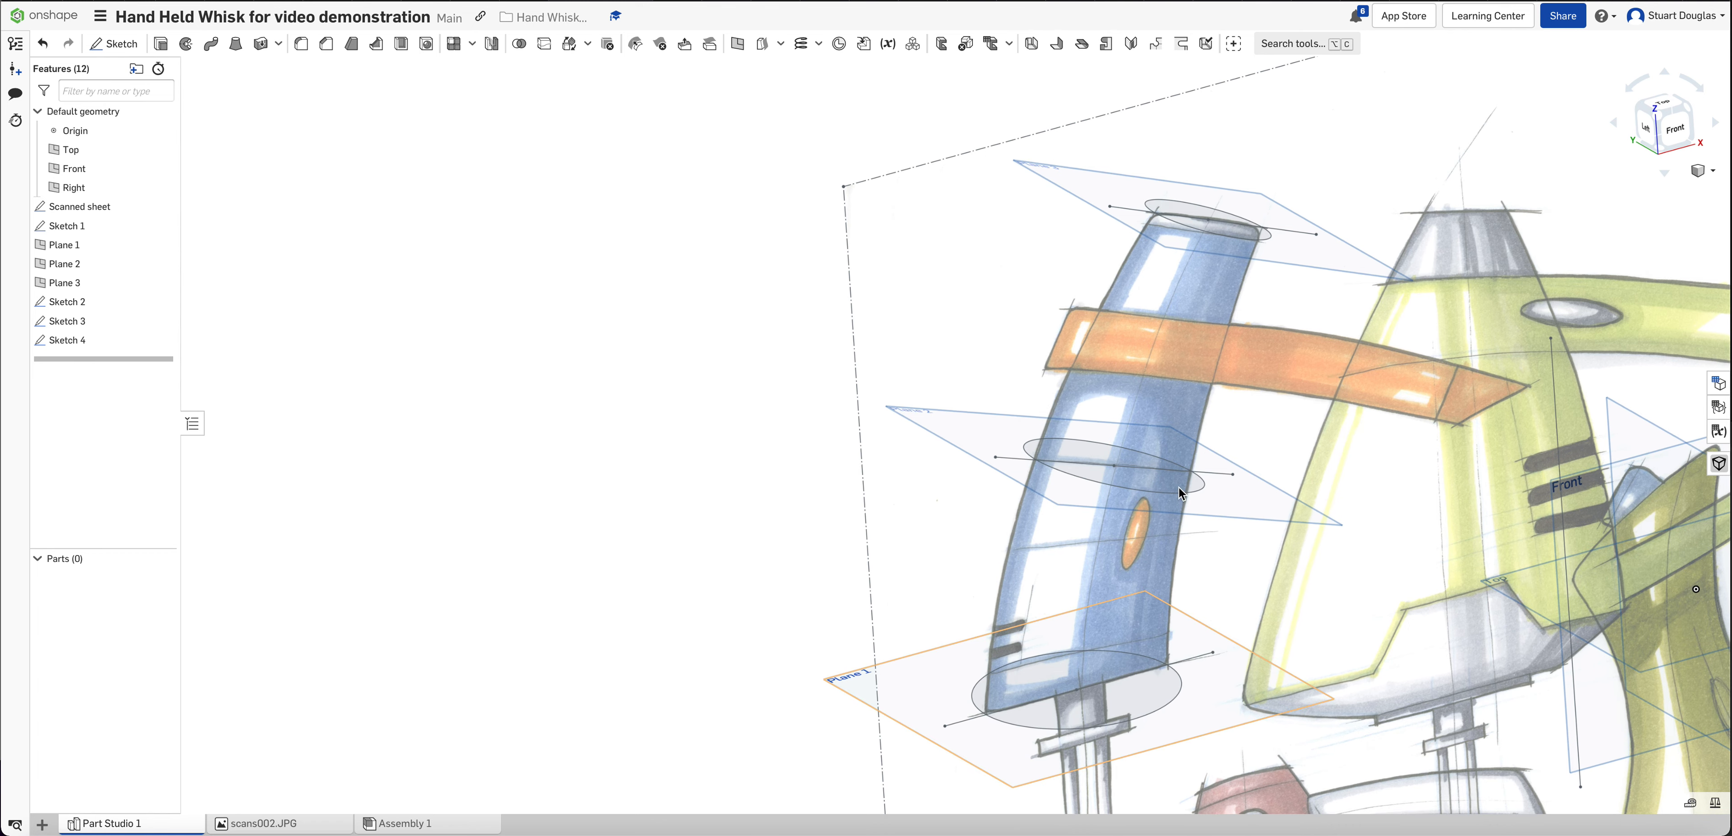
mouse_move(611, 371)
middle_mouse_down()
mouse_move(306, 236)
mouse_move(220, 267)
mouse_move(408, 286)
middle_mouse_up()
right_click_drag(1645, 518, 900, 624)
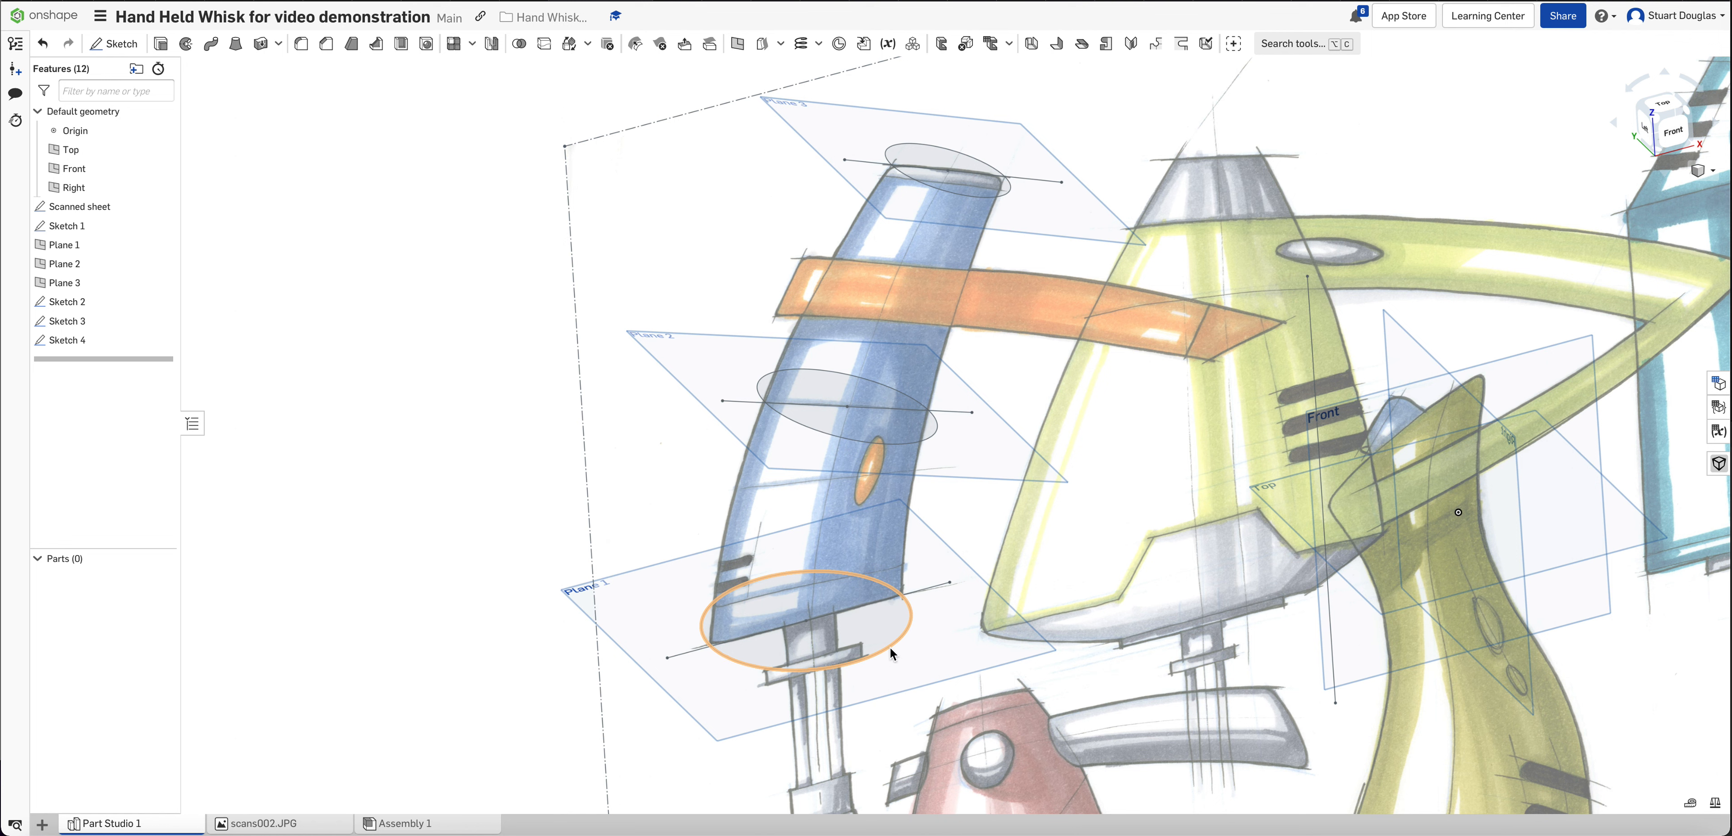